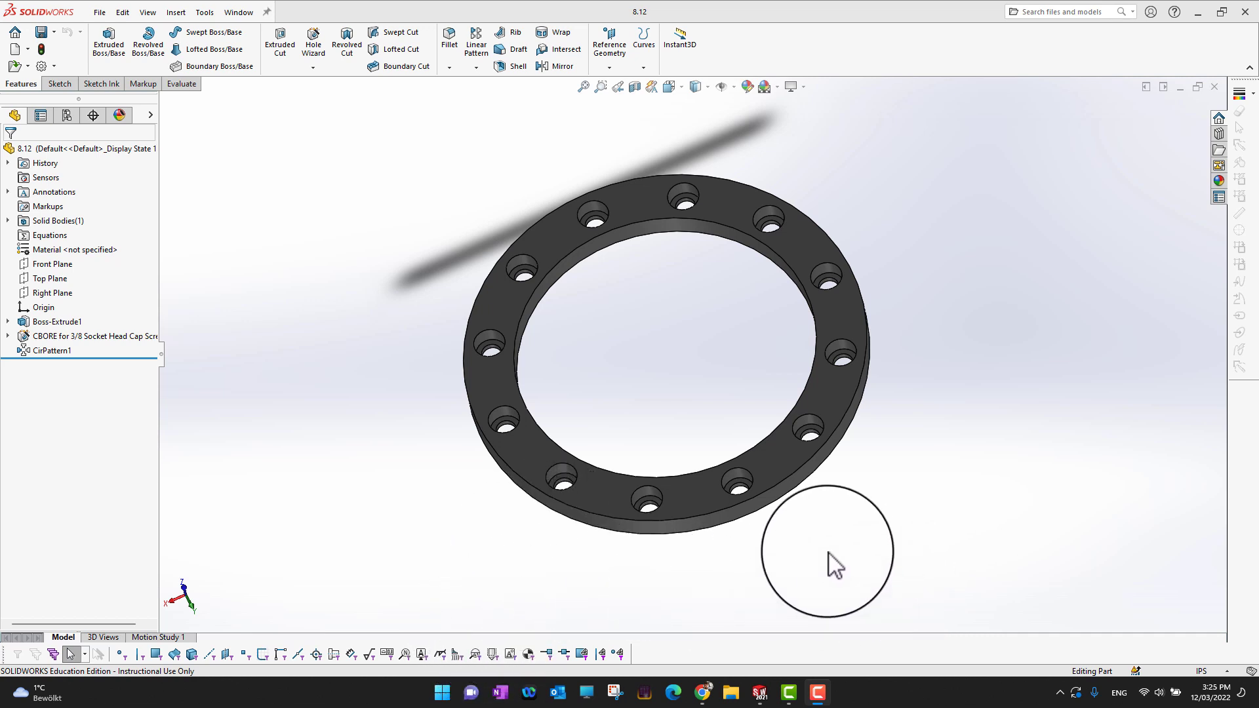
Add the Direct Editing tool set to the CommandManager and display its commands.
scroll(800, 534, down, 1)
scroll(800, 532, up, 1)
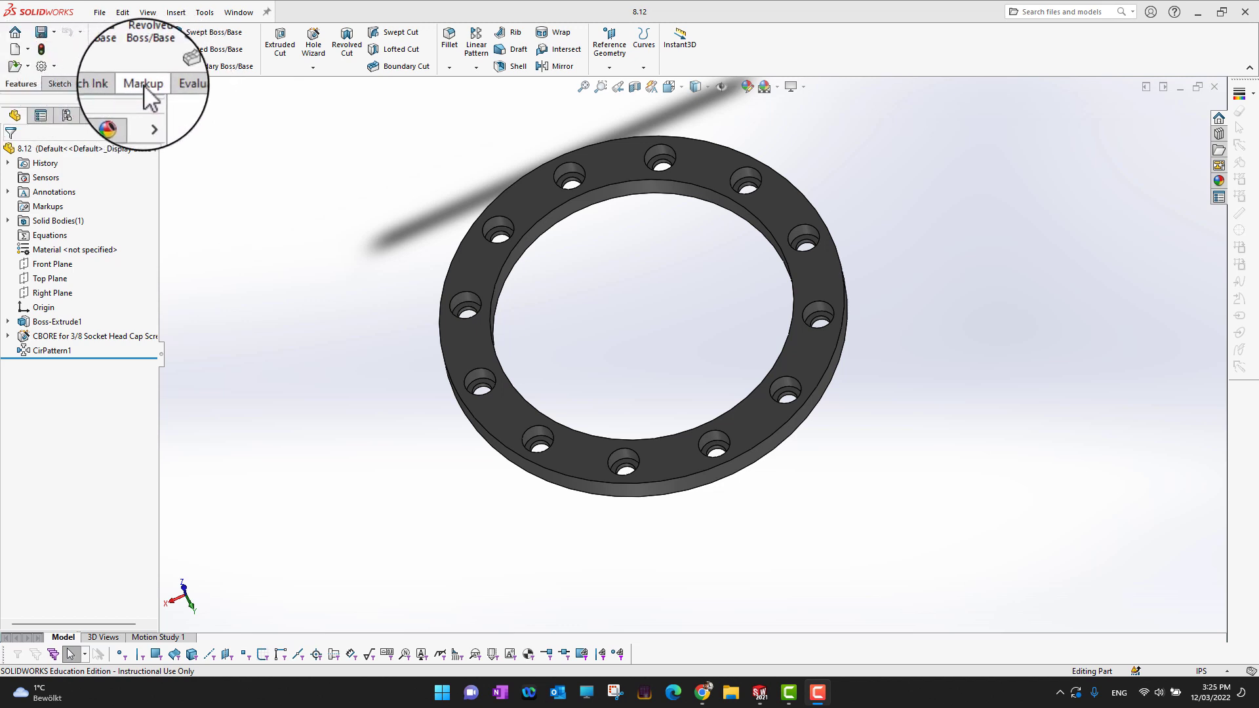
right_click(133, 85)
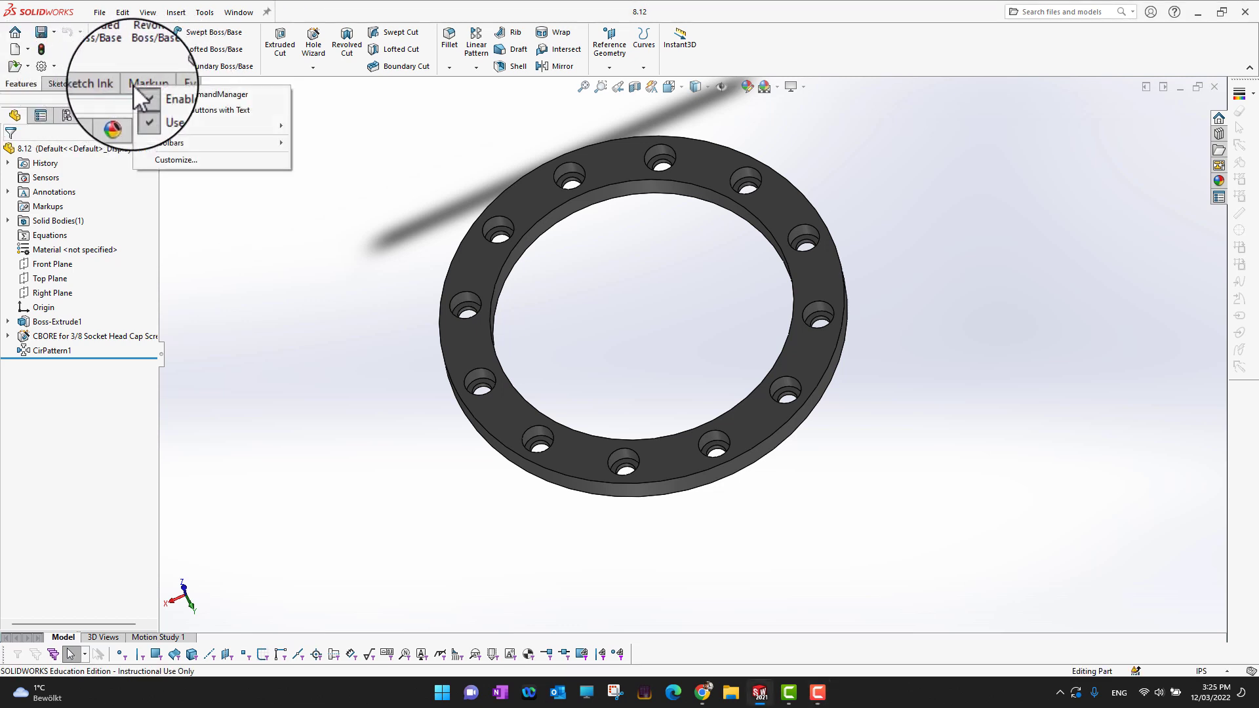
mouse_move(187, 125)
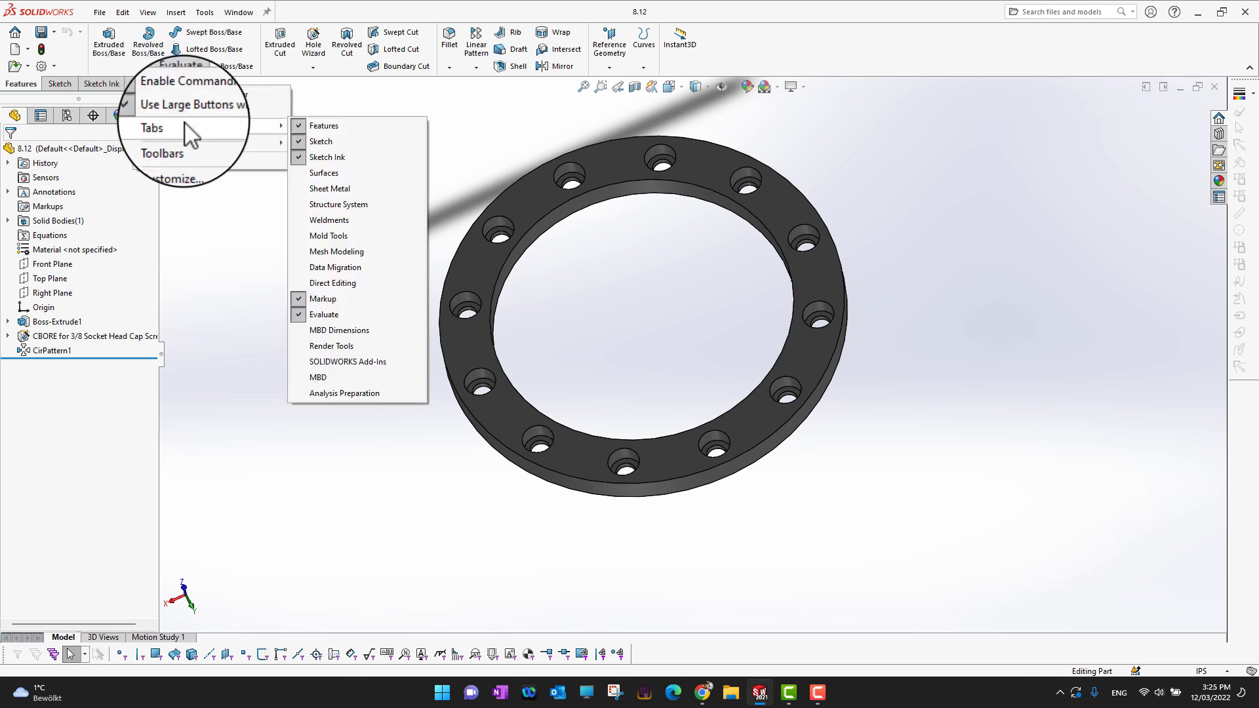
click(375, 284)
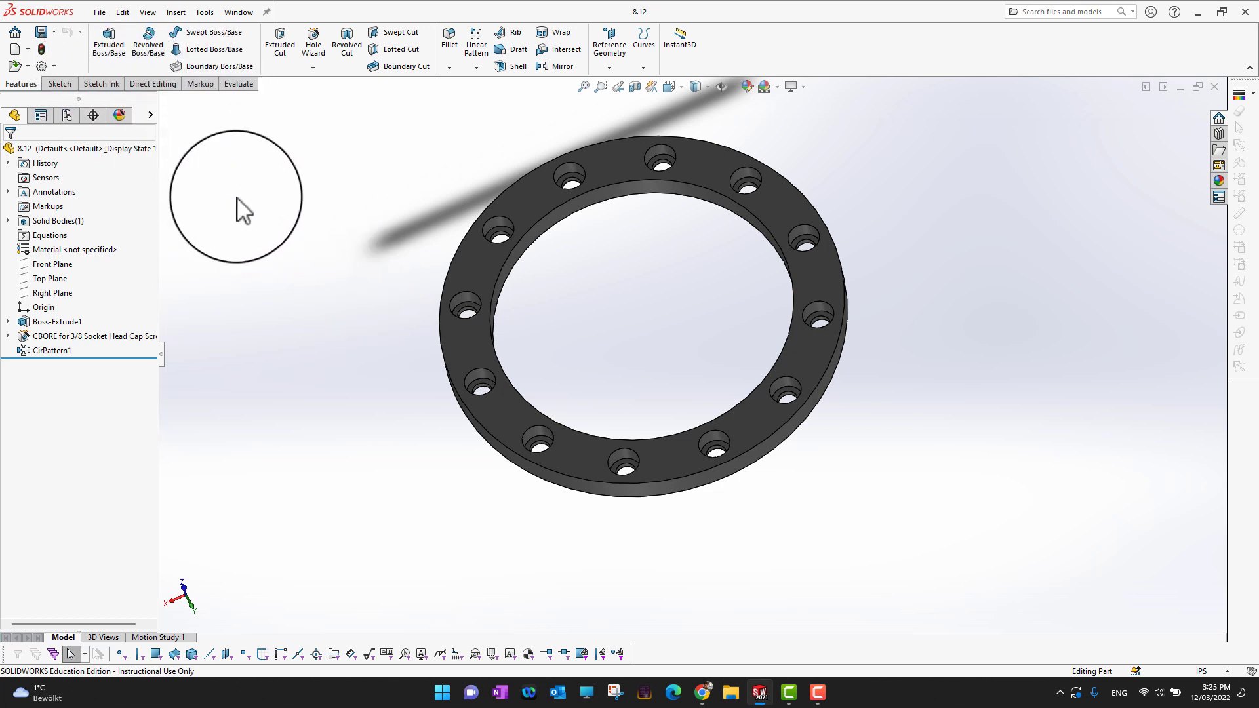
click(162, 87)
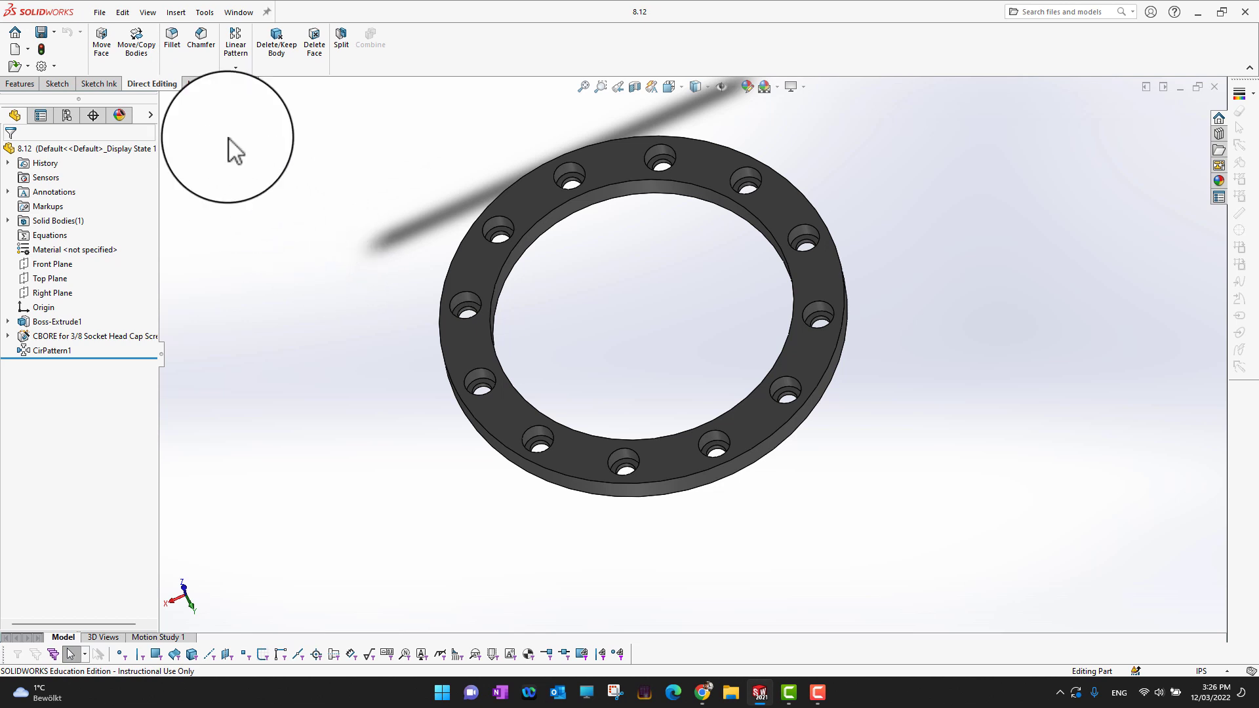
Sketch a circle with a radius of about 1.11 in on the Top Plane, clear of the ring.
scroll(375, 275, down, 1)
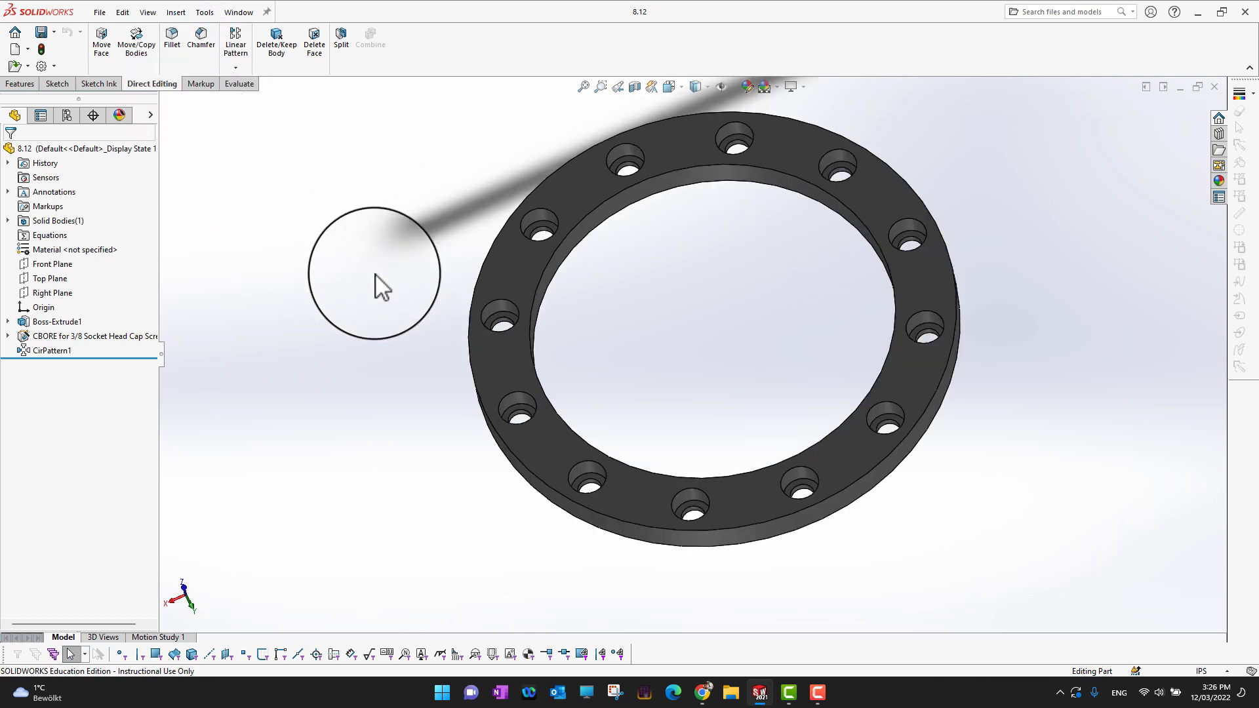
scroll(375, 275, up, 2)
scroll(545, 329, up, 2)
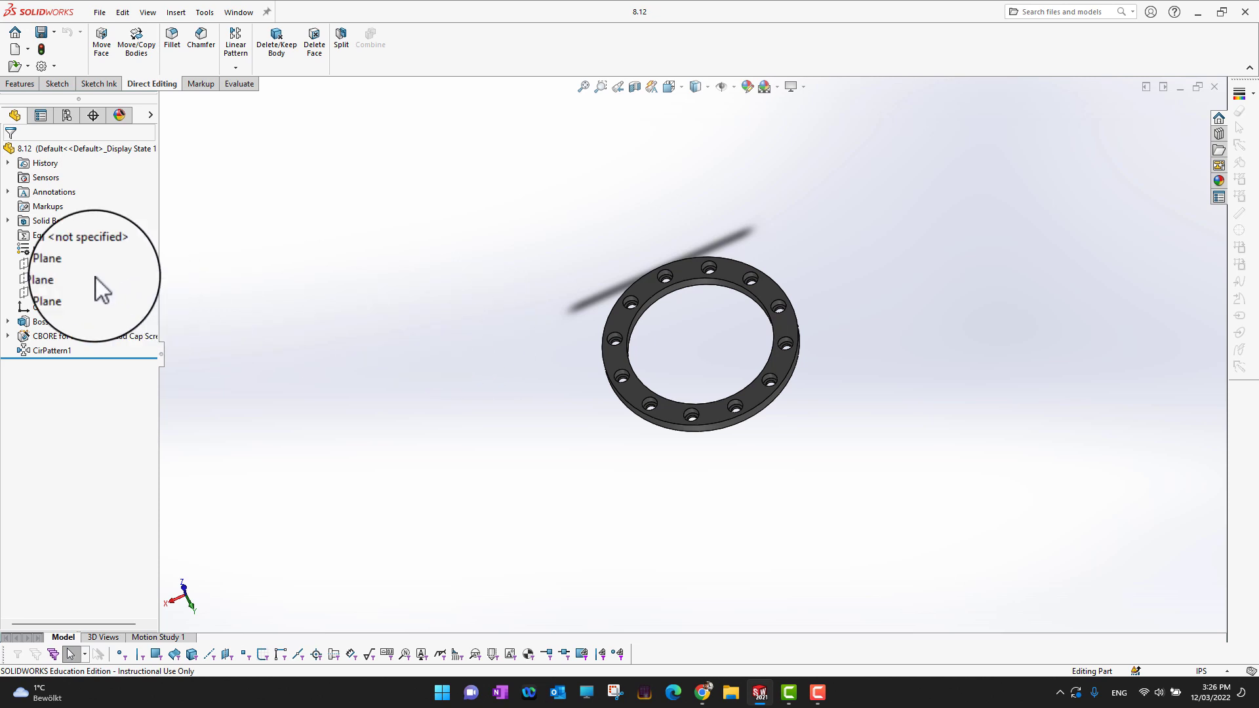
click(43, 279)
key(space)
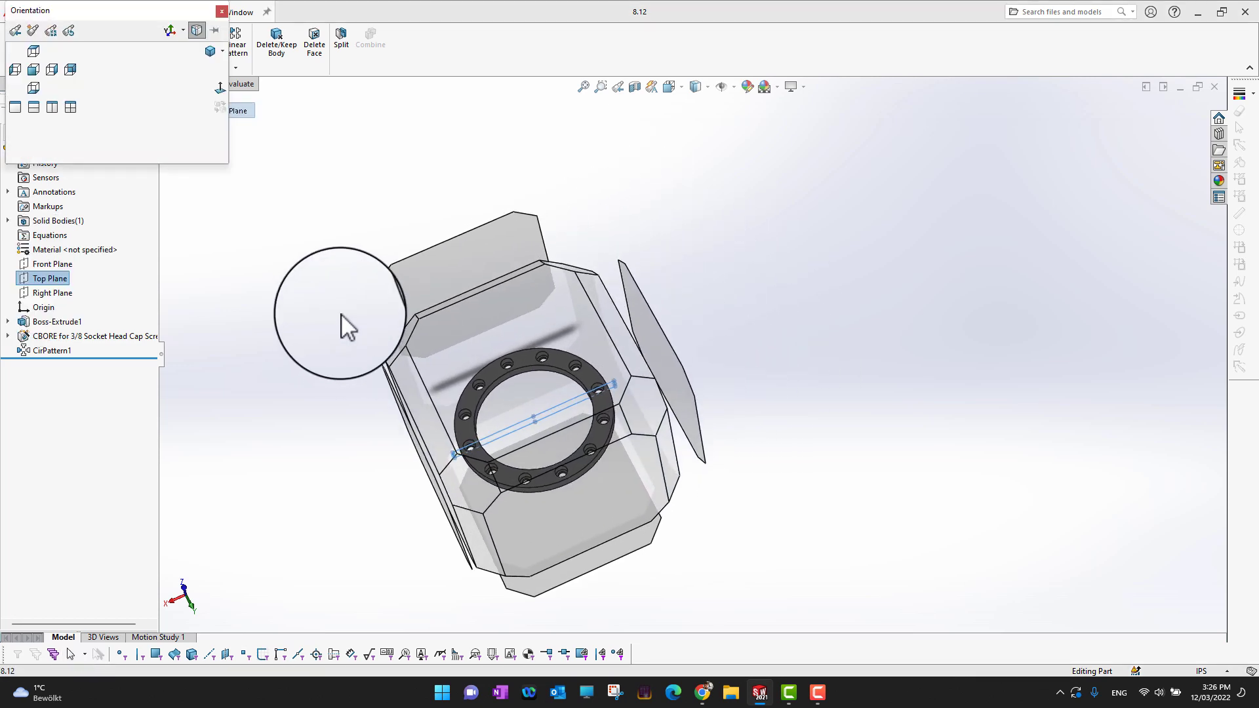
click(582, 485)
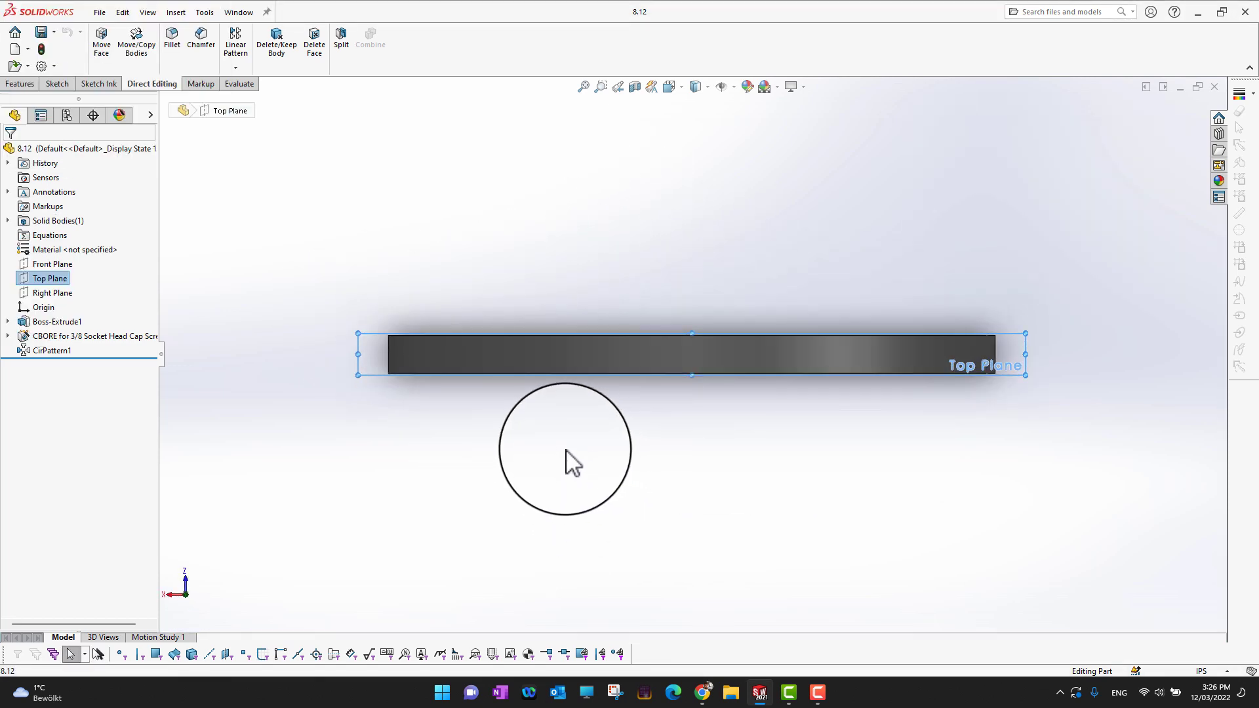
click(57, 83)
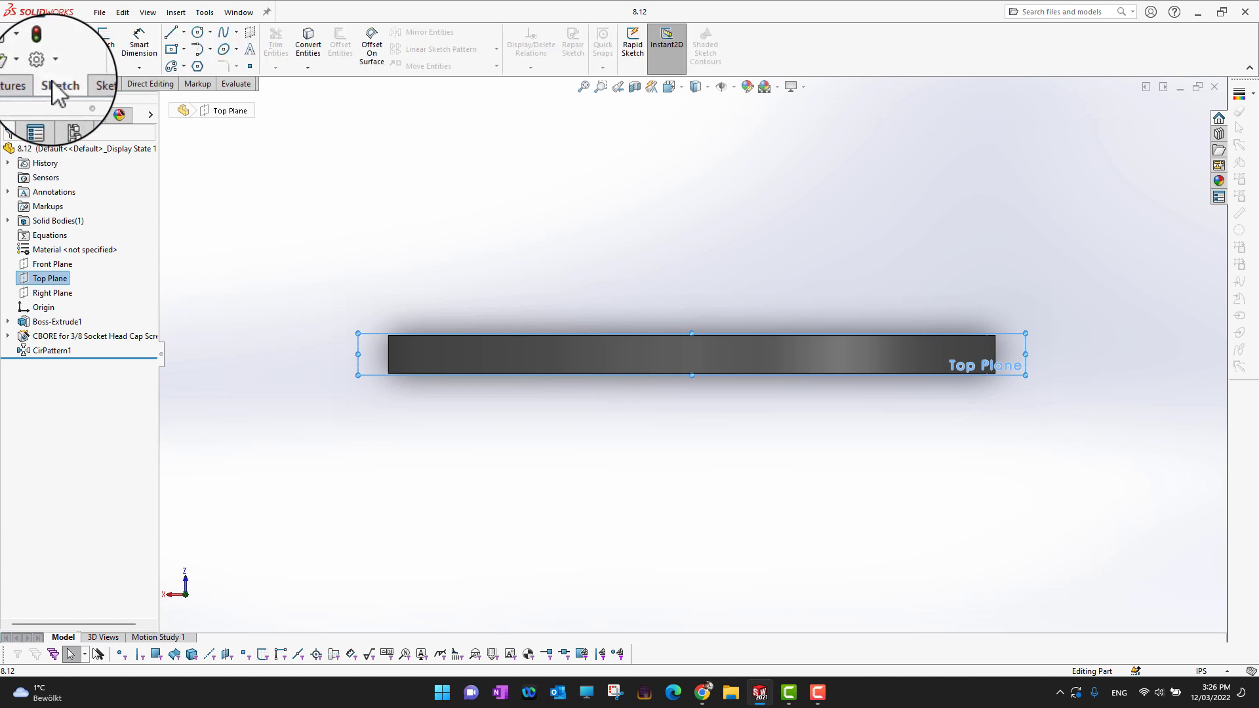
click(197, 31)
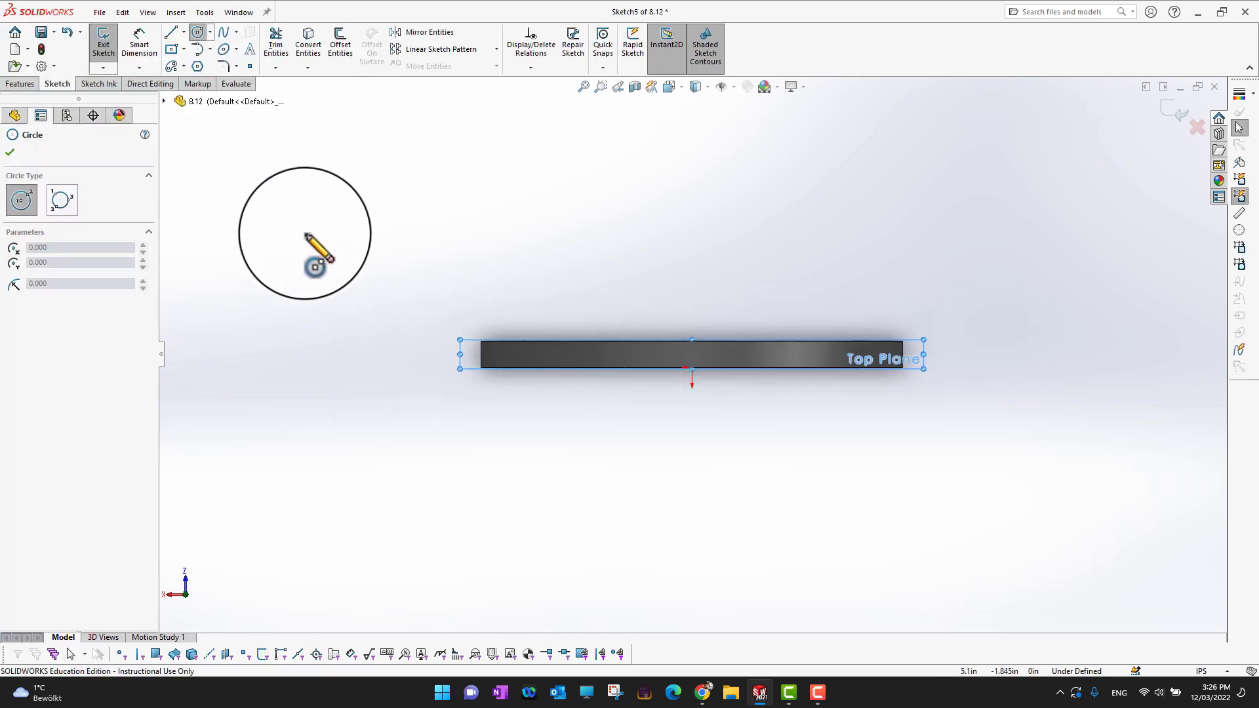
click(314, 200)
click(364, 240)
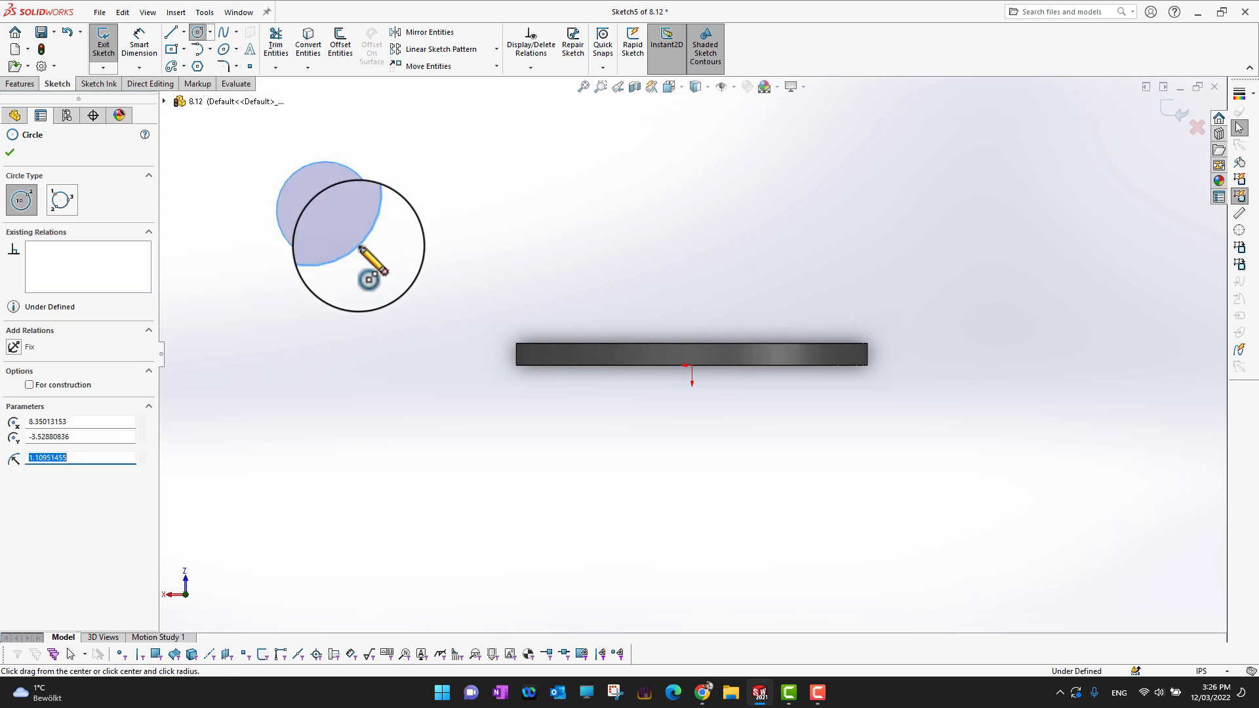
Dimension the sketched circle's diameter and set it to 4 in.
click(126, 62)
click(361, 176)
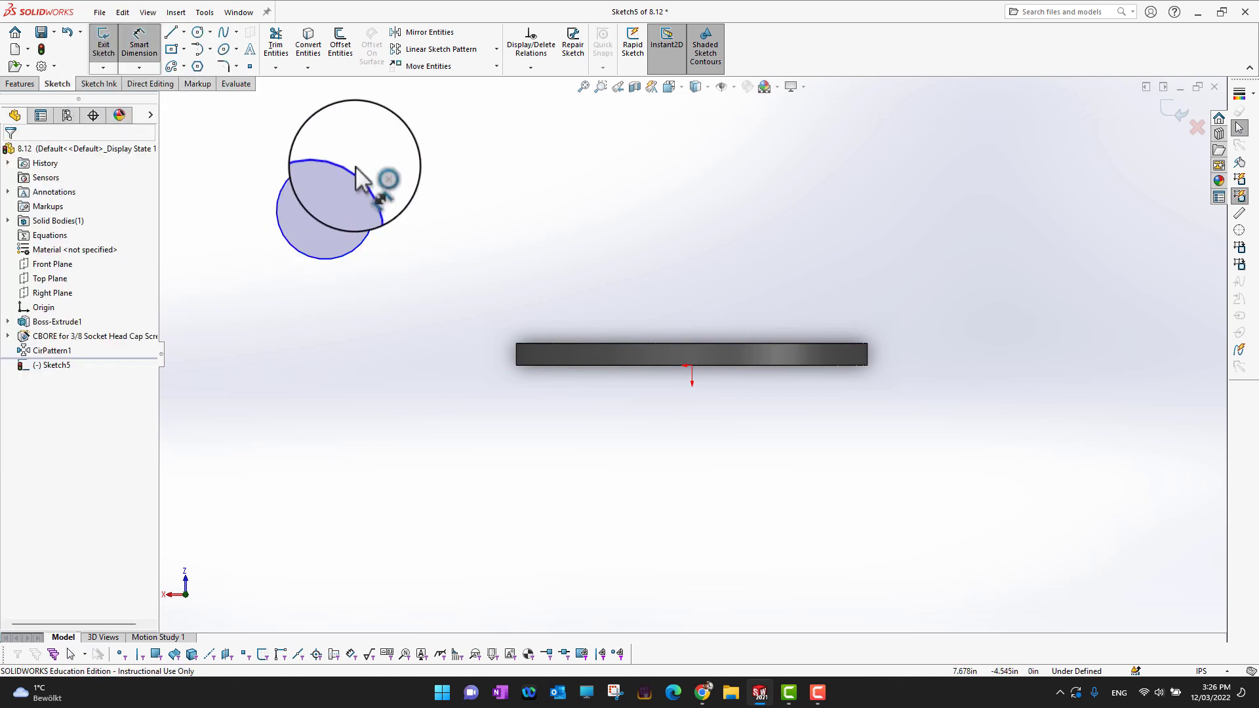
click(444, 161)
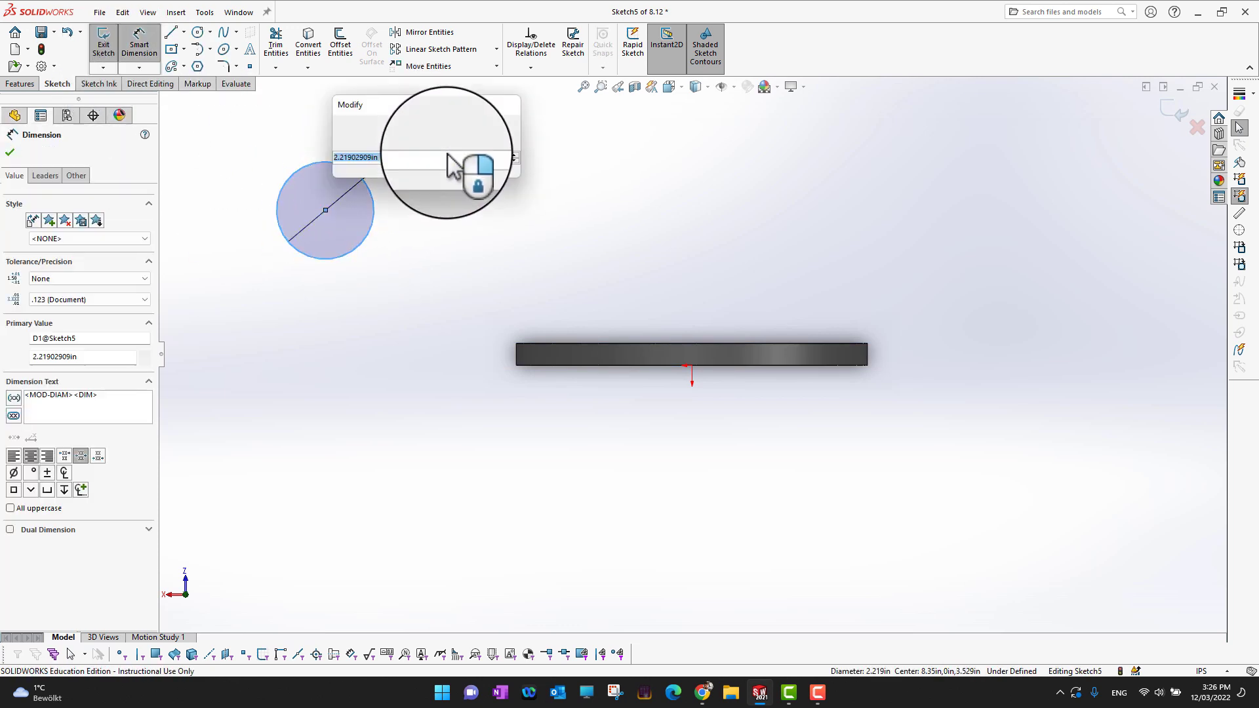
text(4)
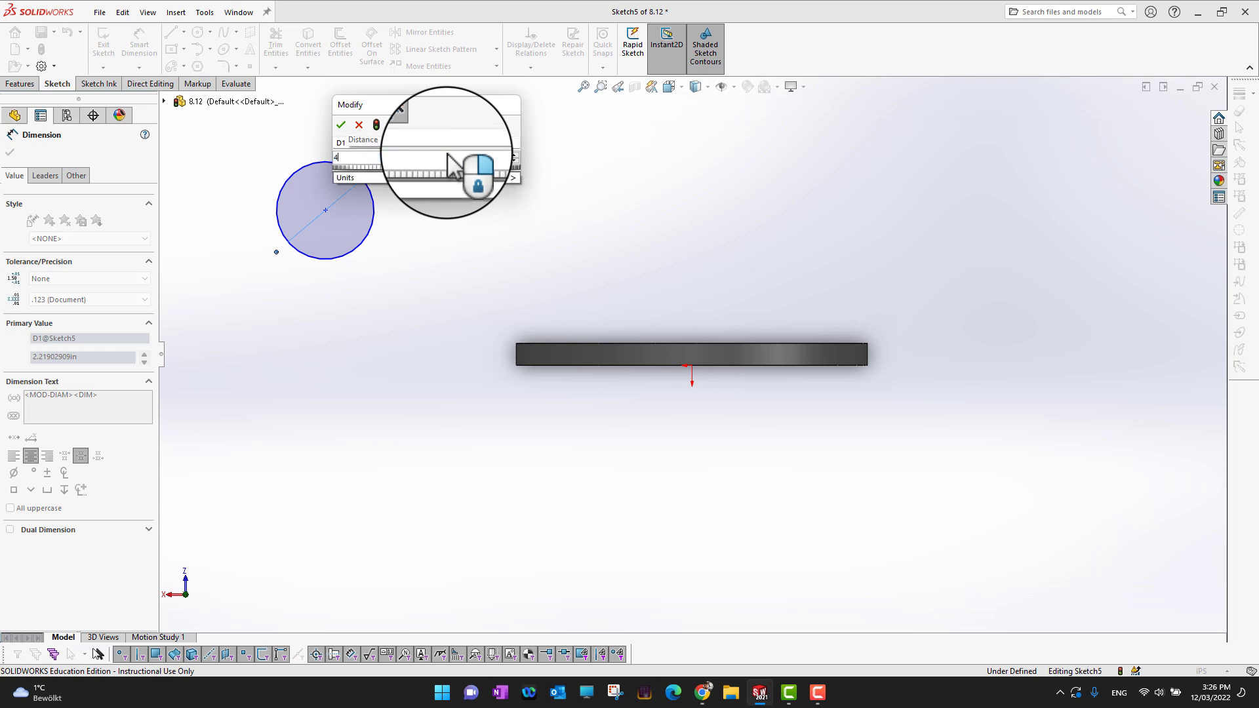
click(340, 124)
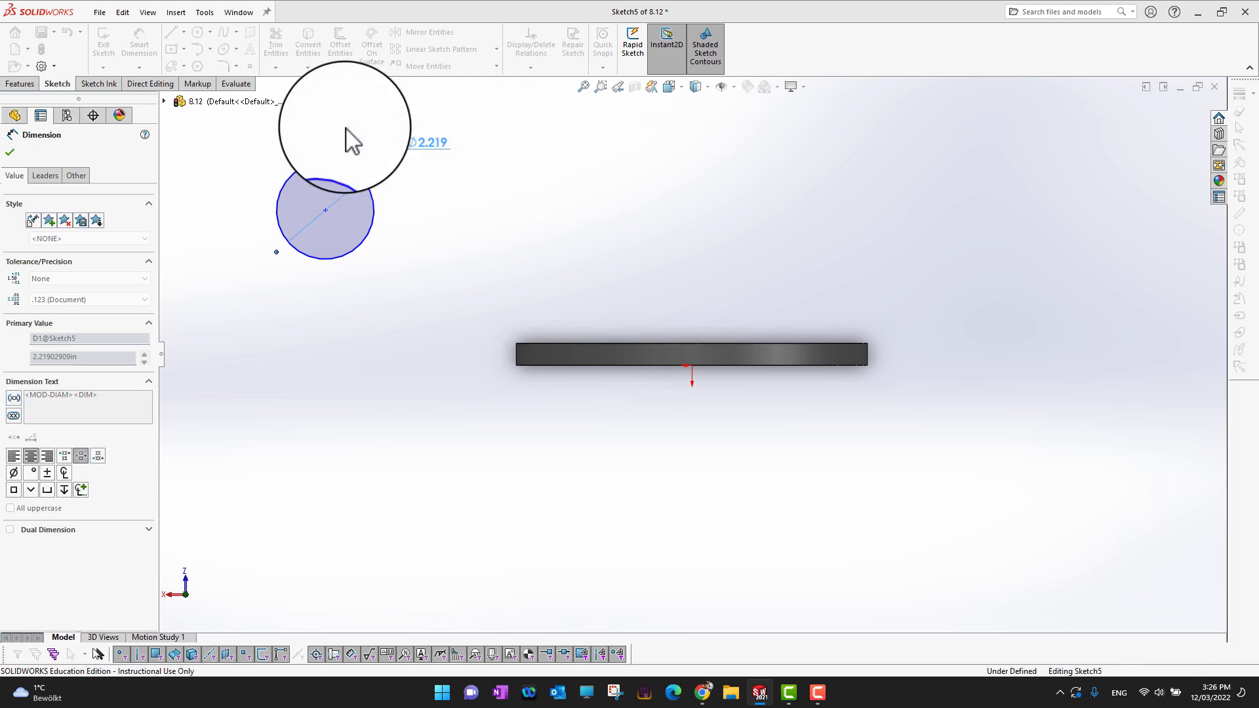
Extrude the circle as a Blind boss with a depth of 1 in.
click(25, 84)
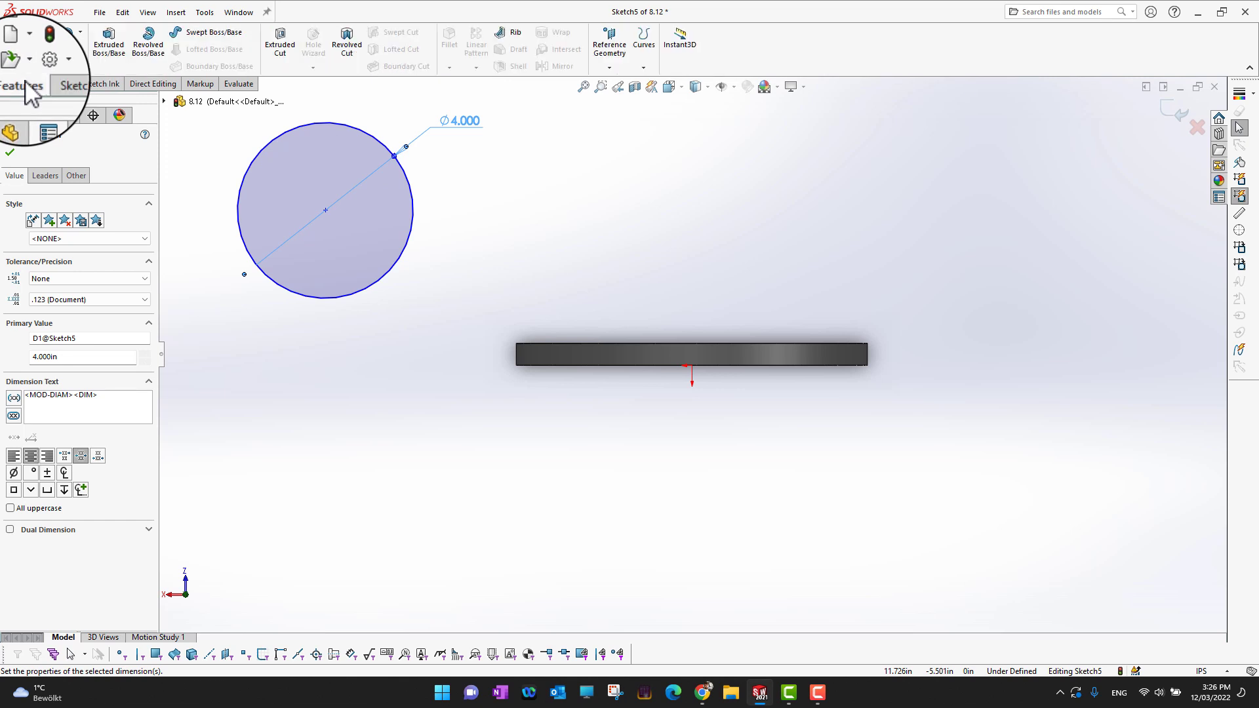
middle_drag(413, 223, 414, 233)
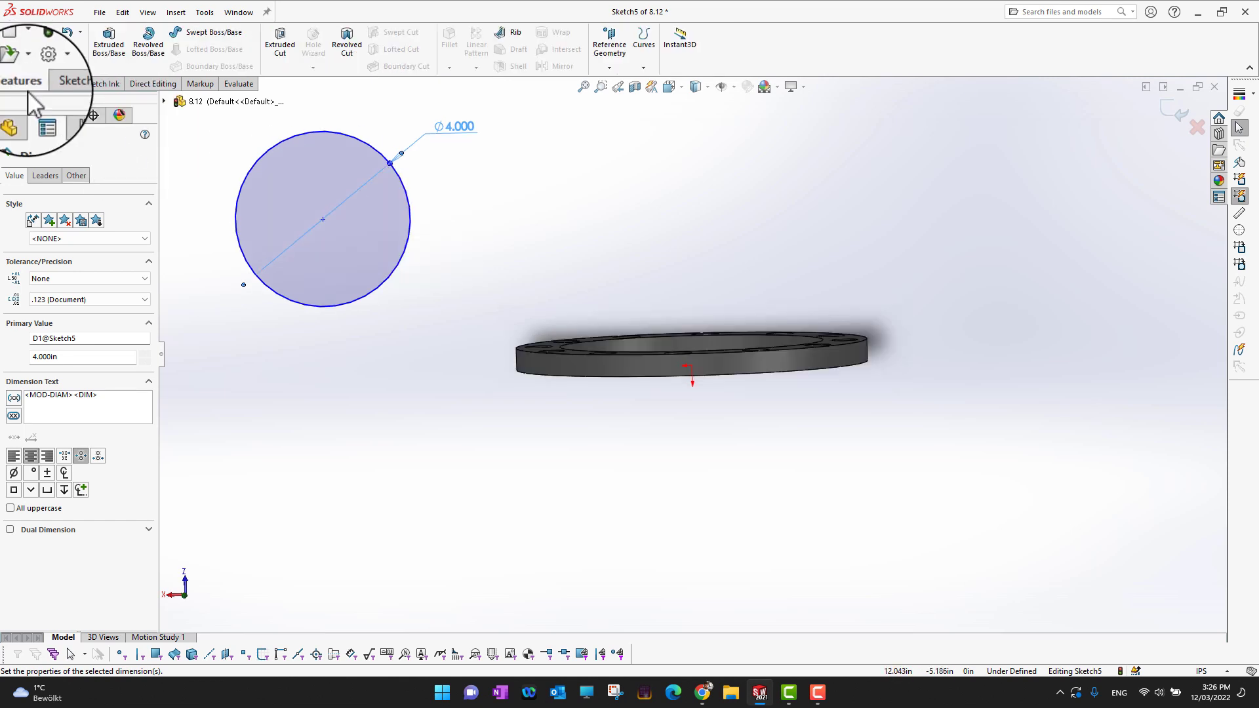
click(111, 52)
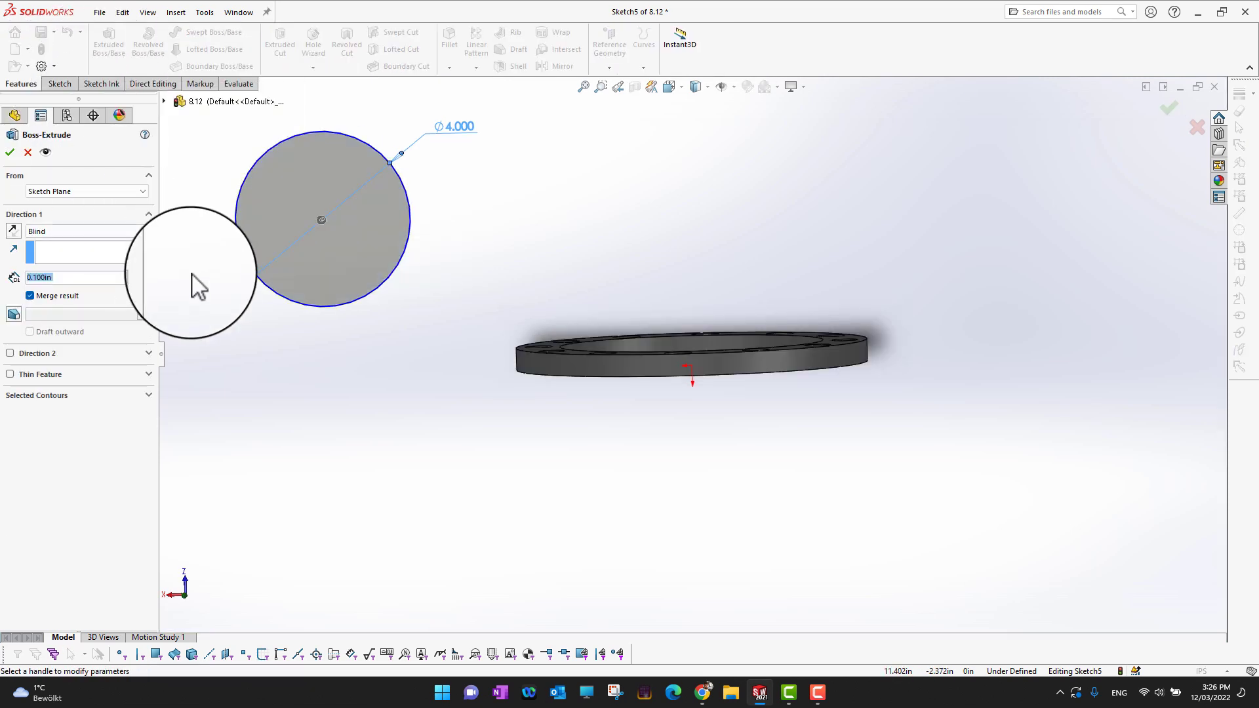
click(143, 275)
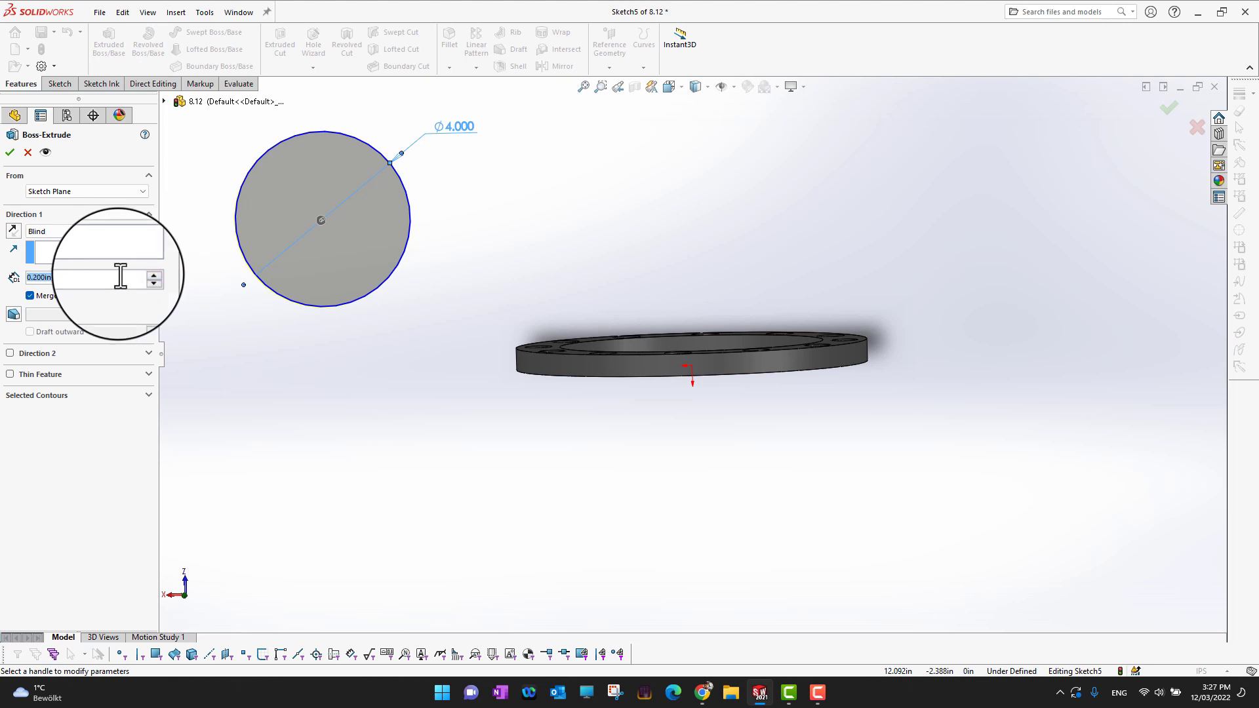
click(120, 276)
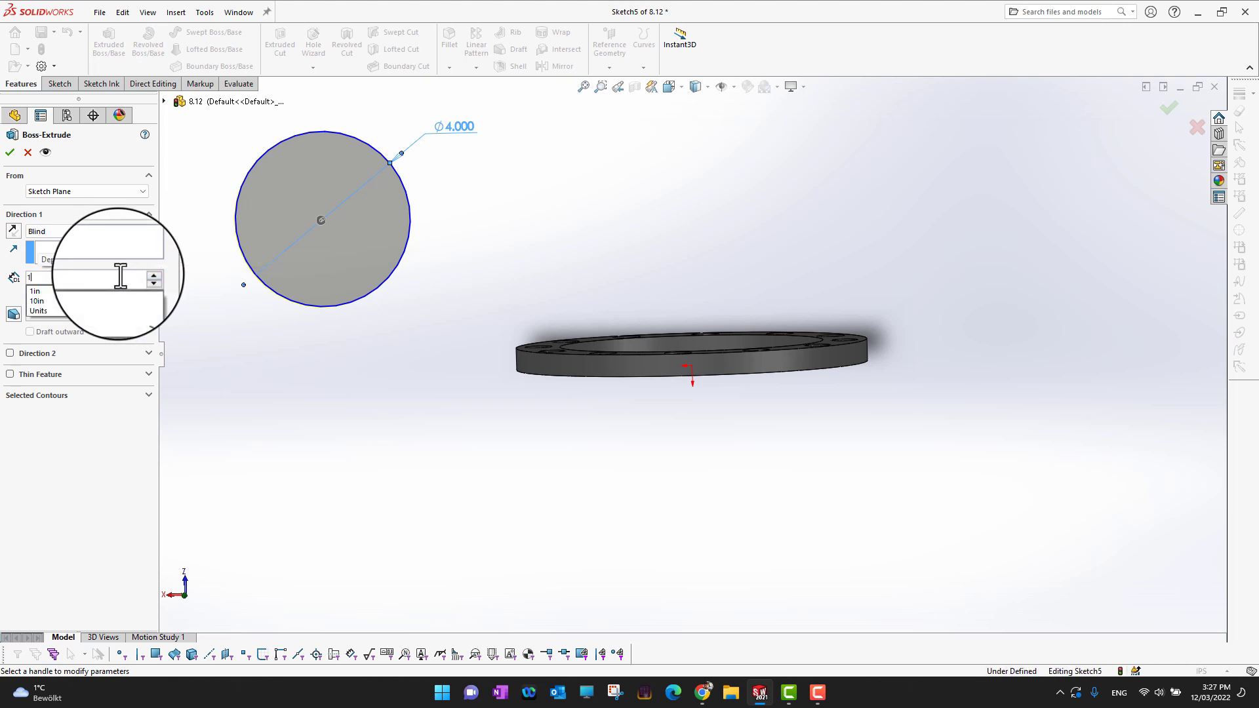
click(112, 291)
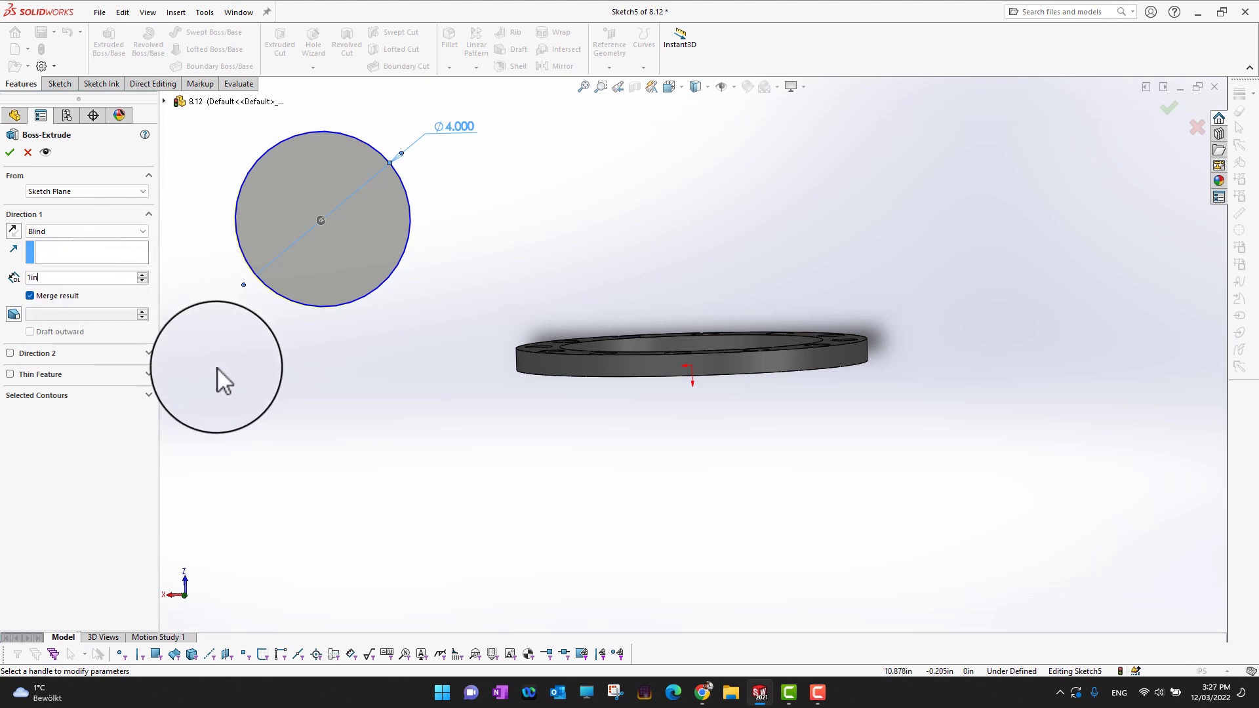
click(10, 152)
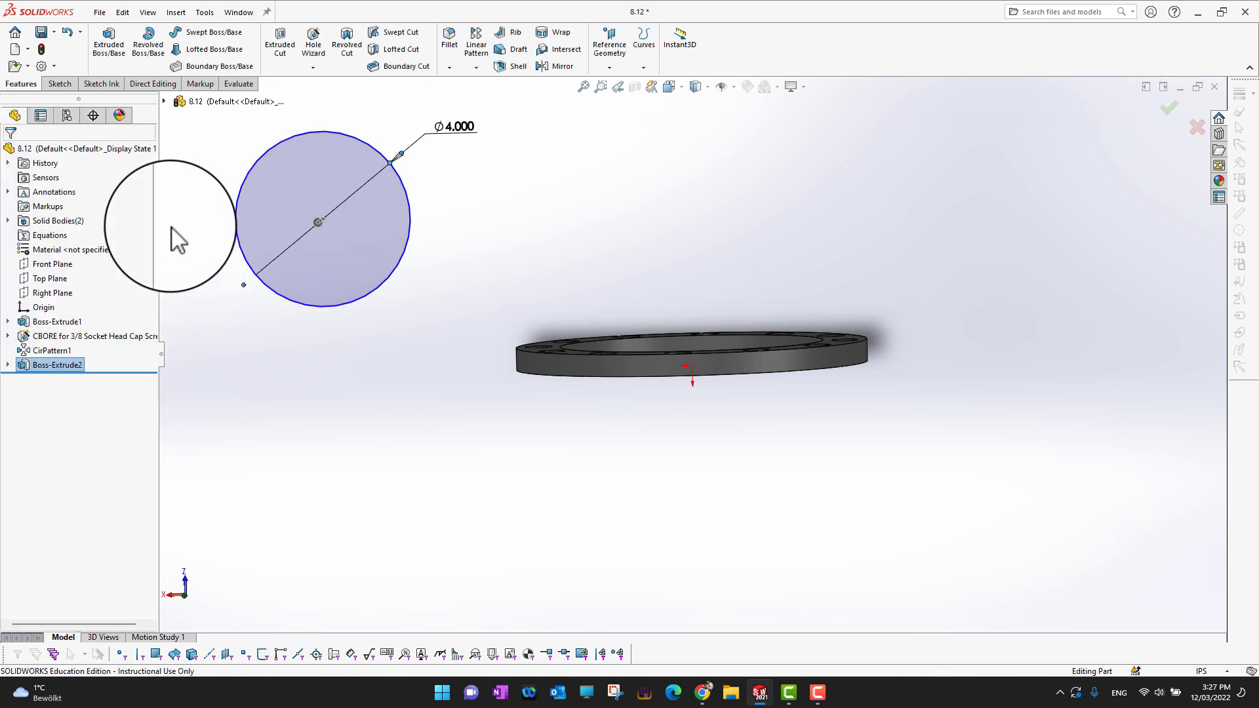
Using Move/Copy Bodies on the disc, add a Concentric mate between the ring's inner cylindrical face and the disc's side face.
middle_drag(343, 304, 446, 274)
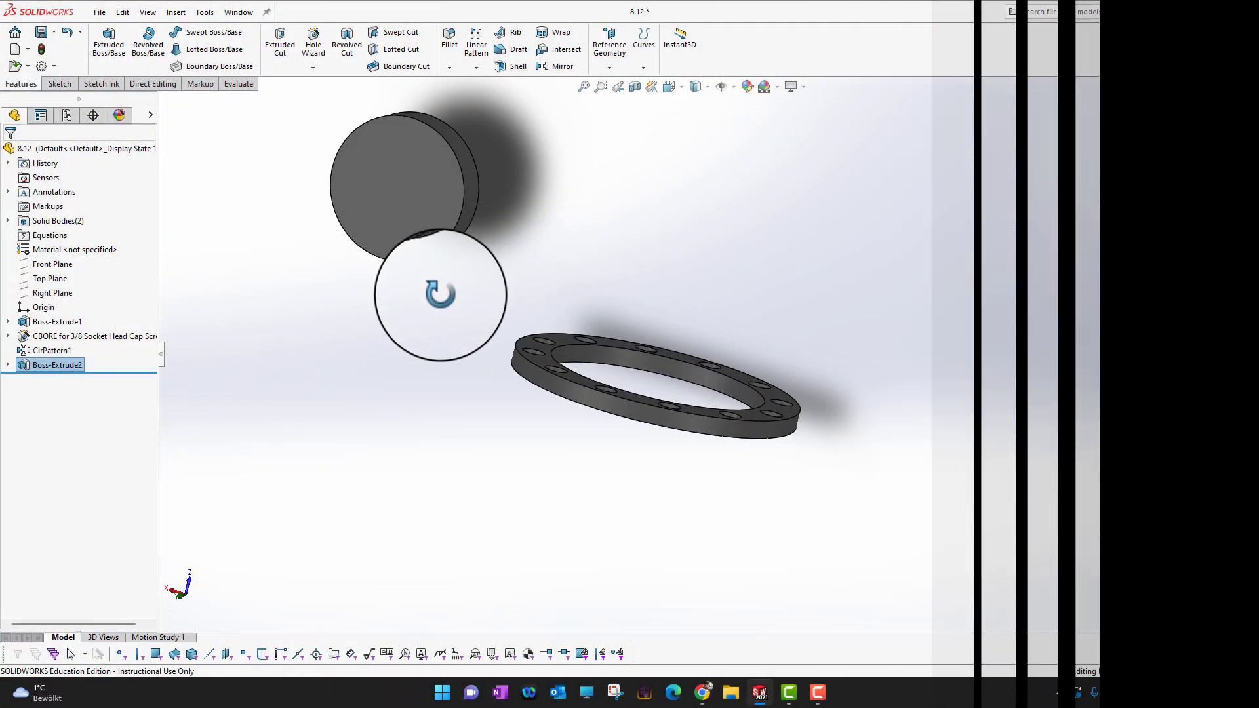
middle_drag(436, 289, 485, 306)
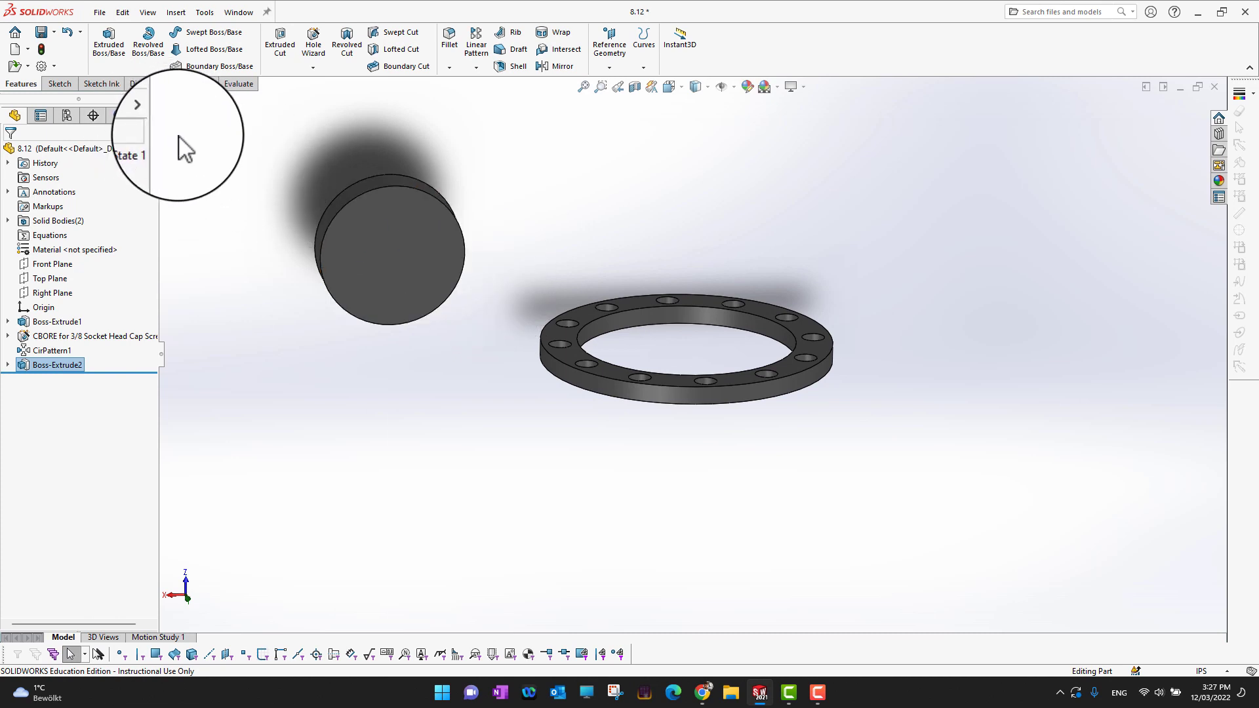
click(155, 84)
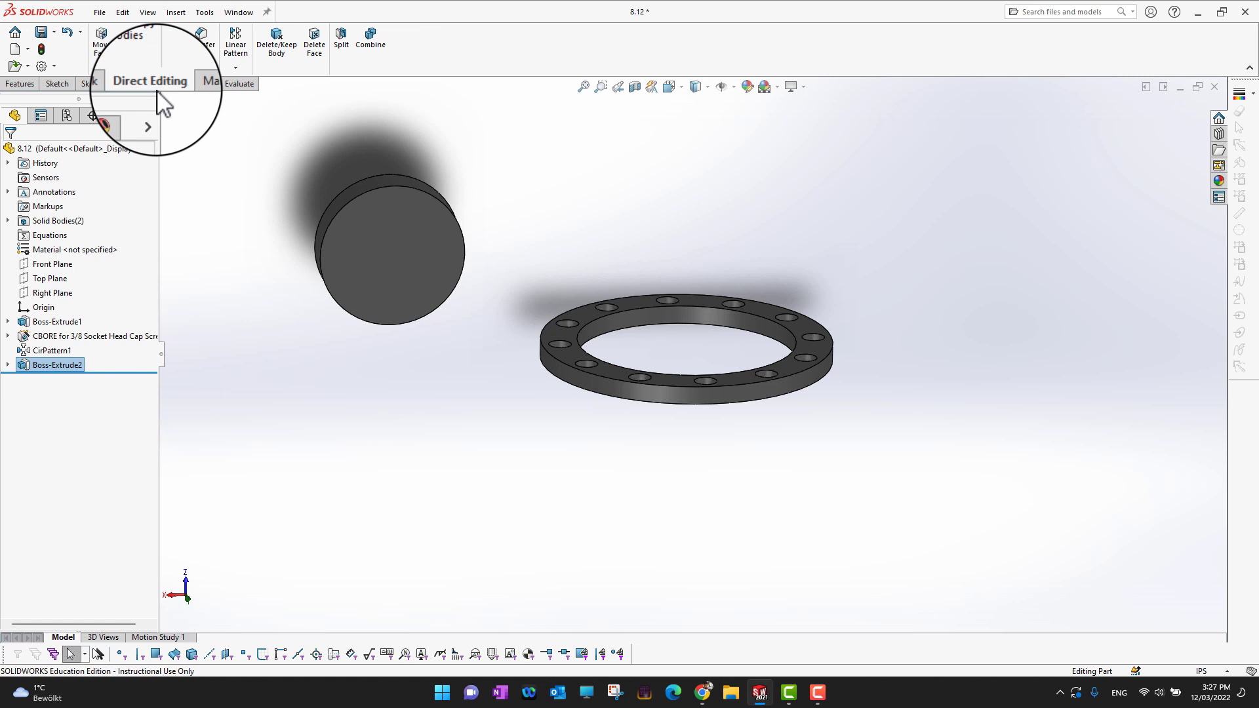
click(137, 46)
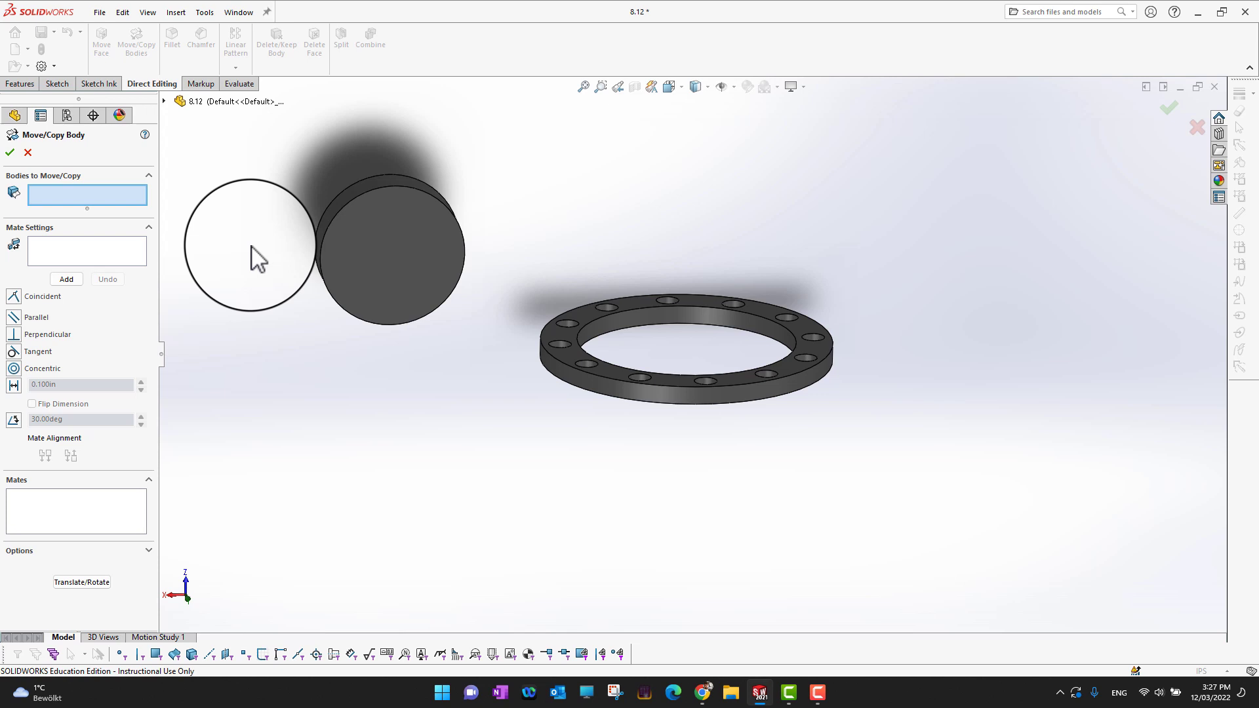
click(436, 263)
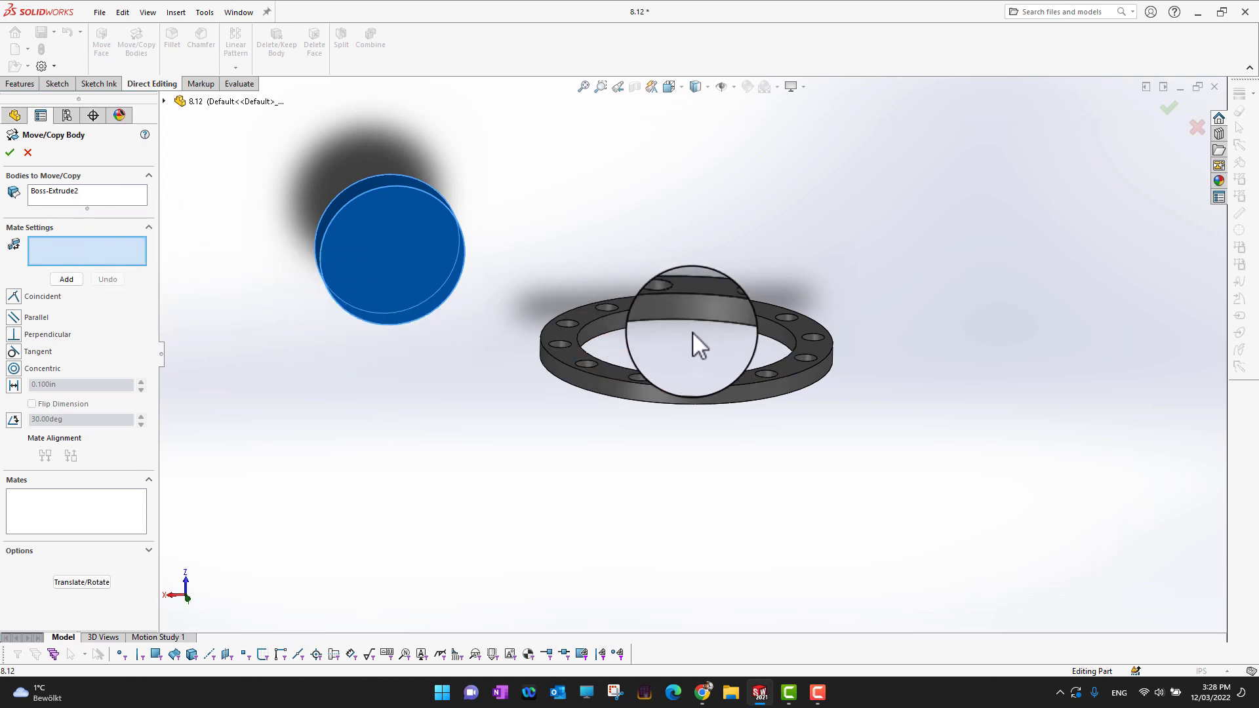
scroll(710, 336, up, 2)
scroll(710, 336, down, 5)
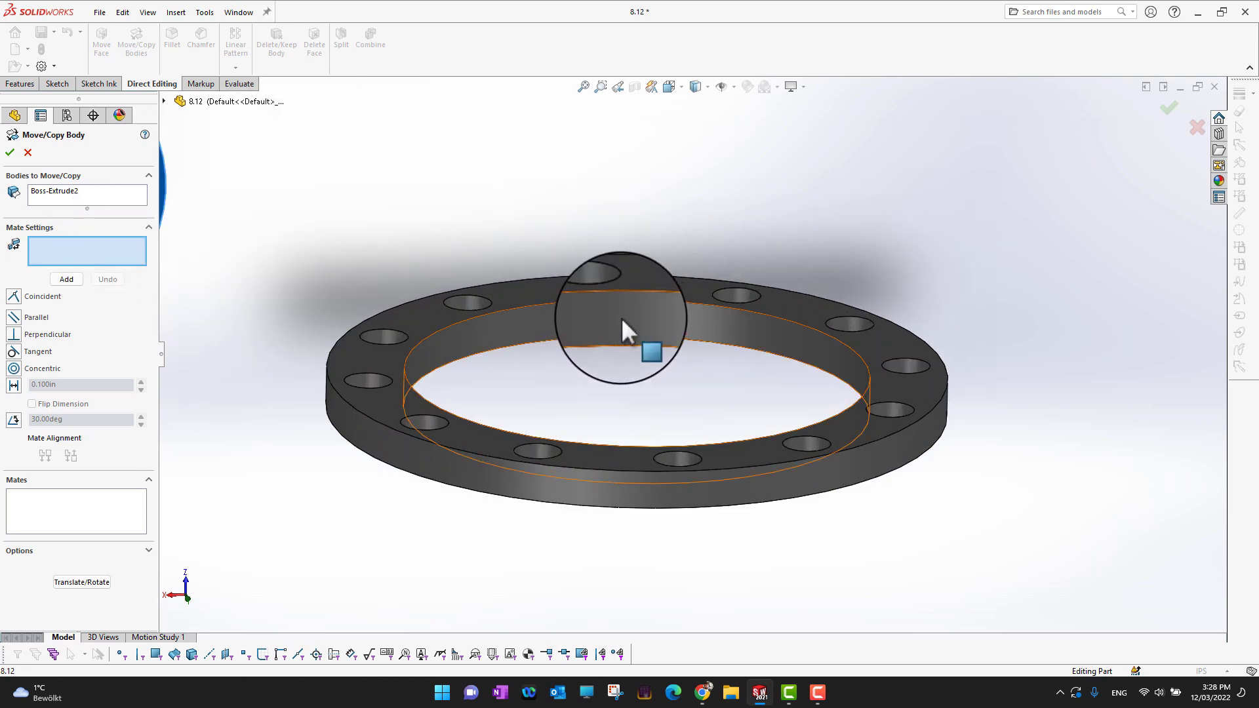
click(620, 317)
scroll(349, 293, up, 1)
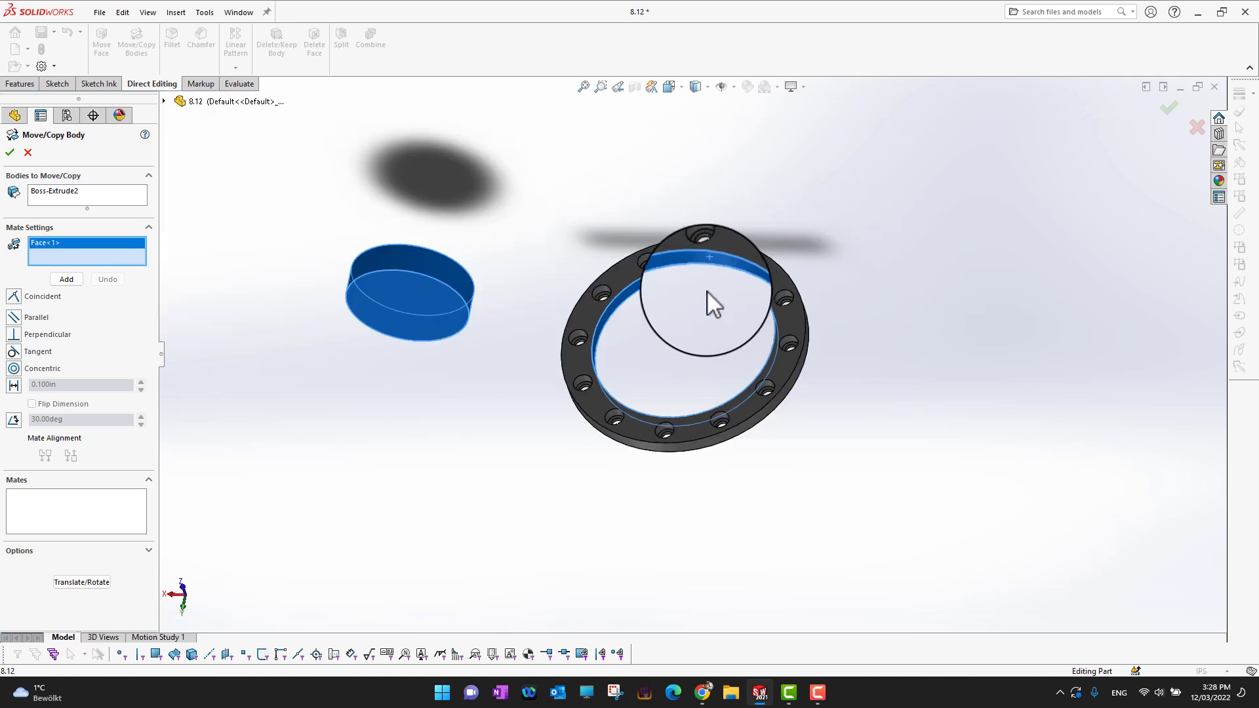
scroll(656, 288, down, 1)
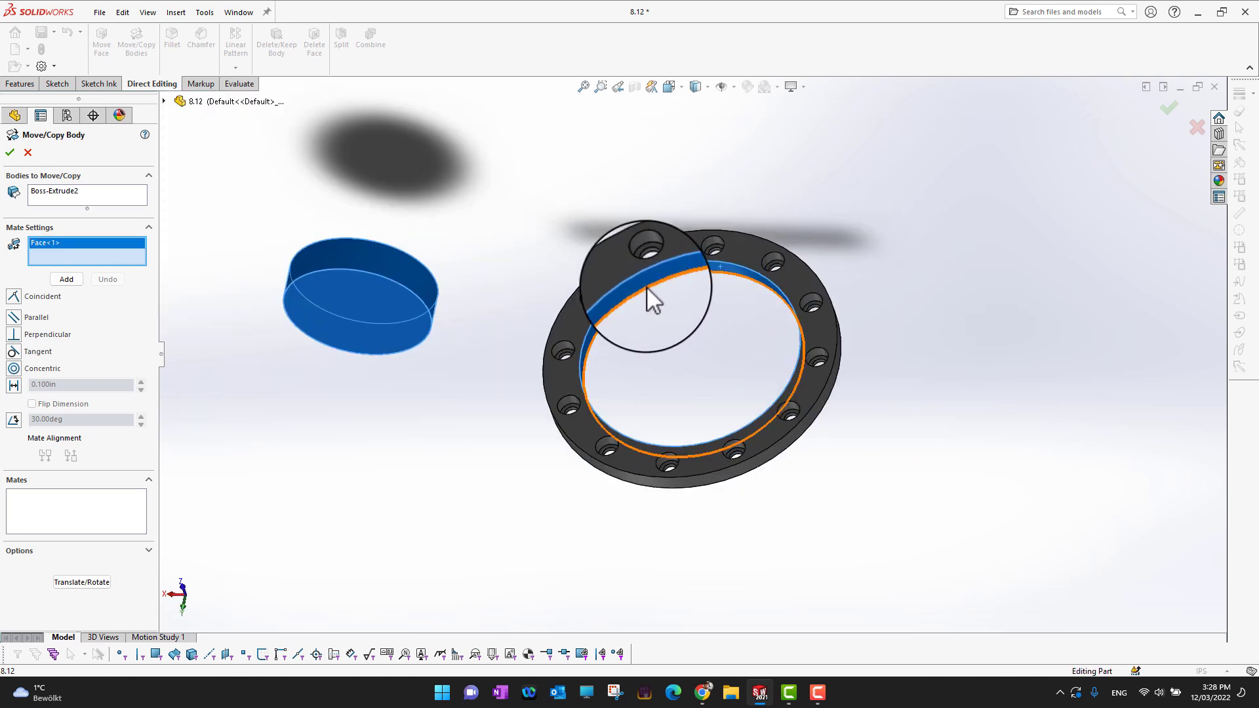
click(372, 257)
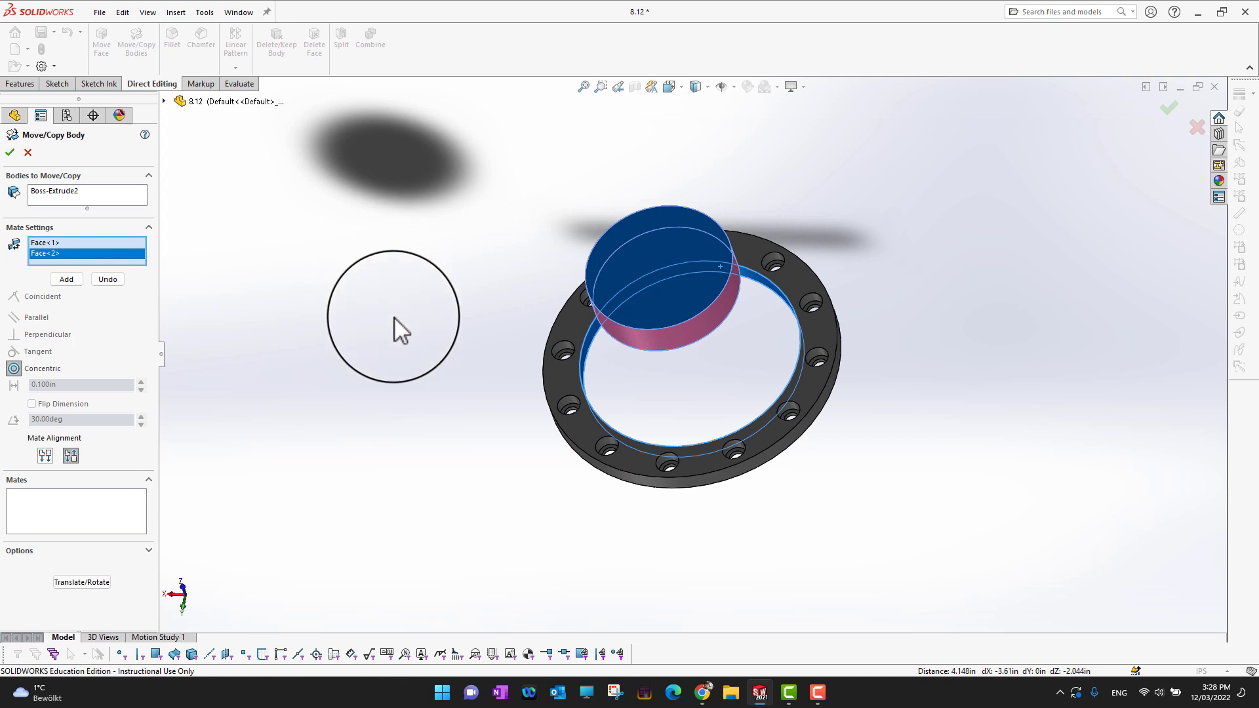
middle_drag(404, 336, 436, 225)
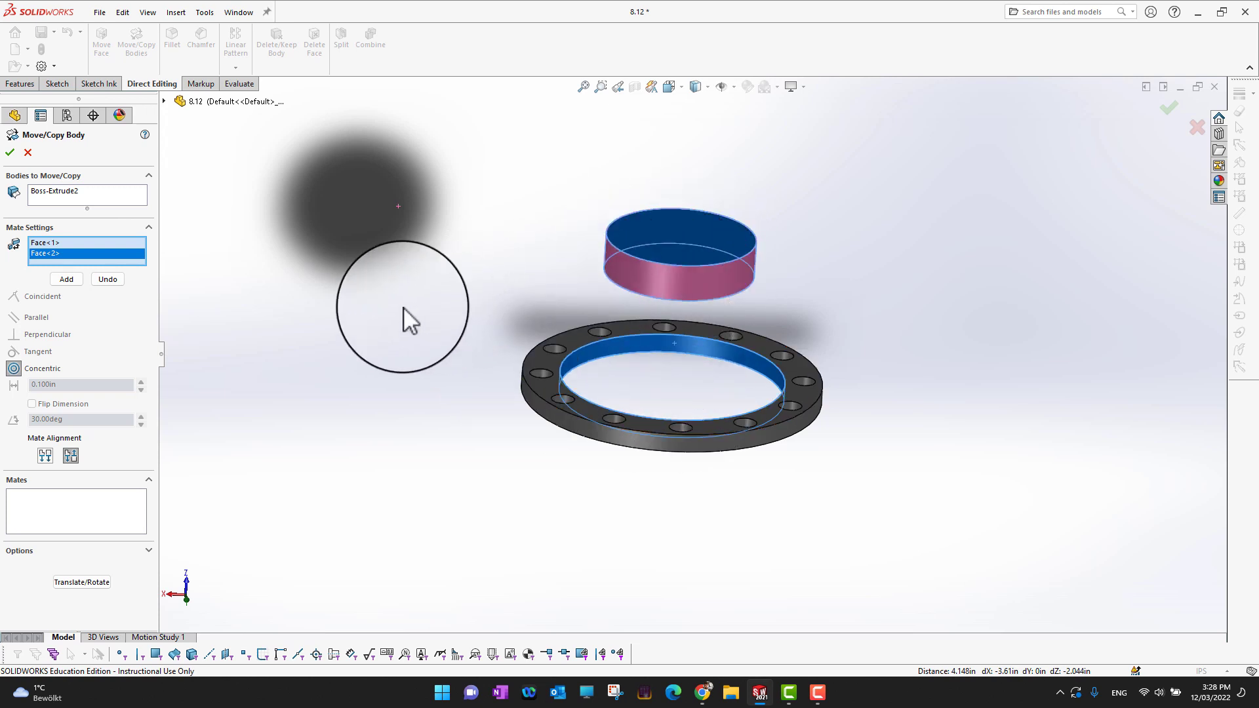
click(67, 279)
Mate the disc's upper flat face Coincident with the ring's upper face and complete the body move.
middle_drag(487, 295, 551, 336)
click(644, 258)
click(553, 339)
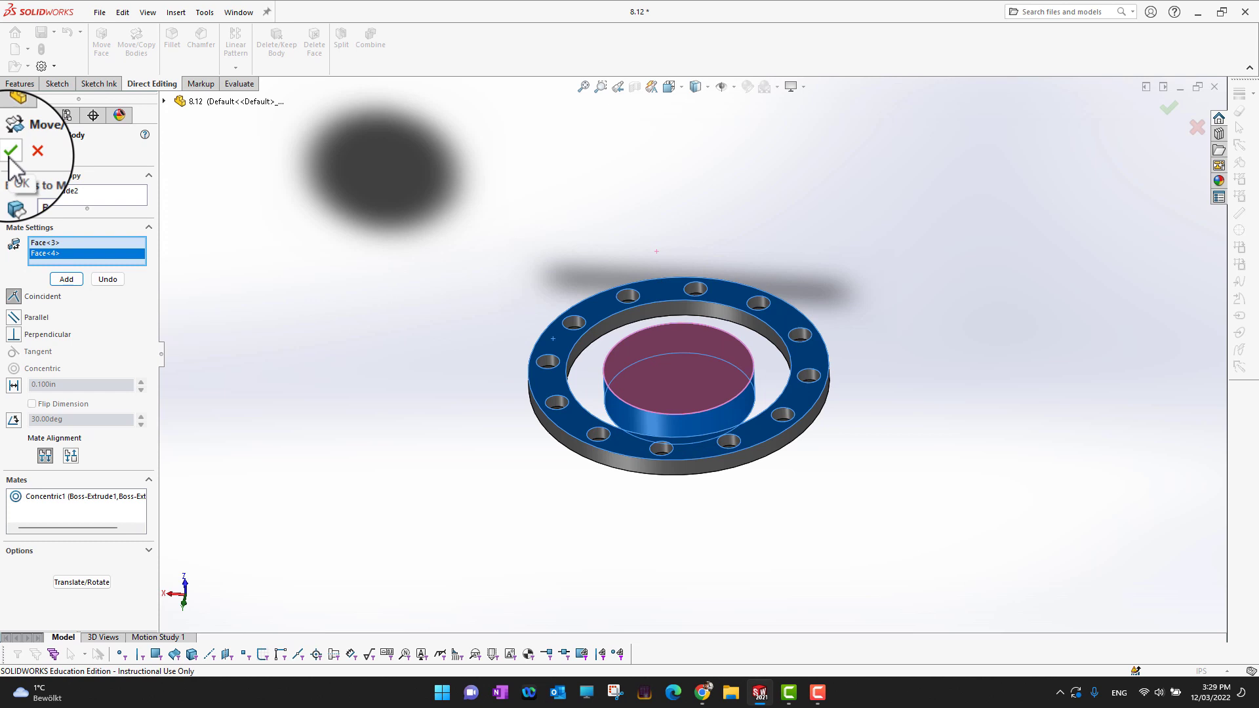
click(10, 152)
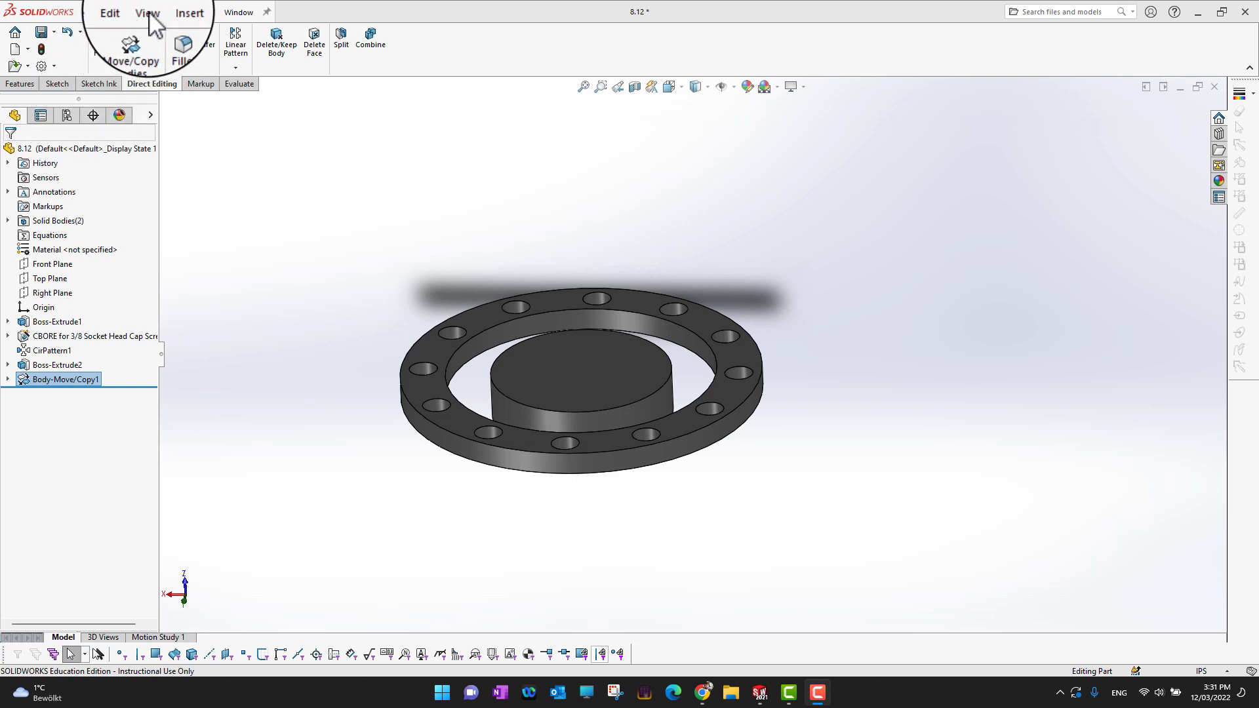
Insert the part 8.12-2 at the origin and change the derived part's units to those of the base part.
click(174, 13)
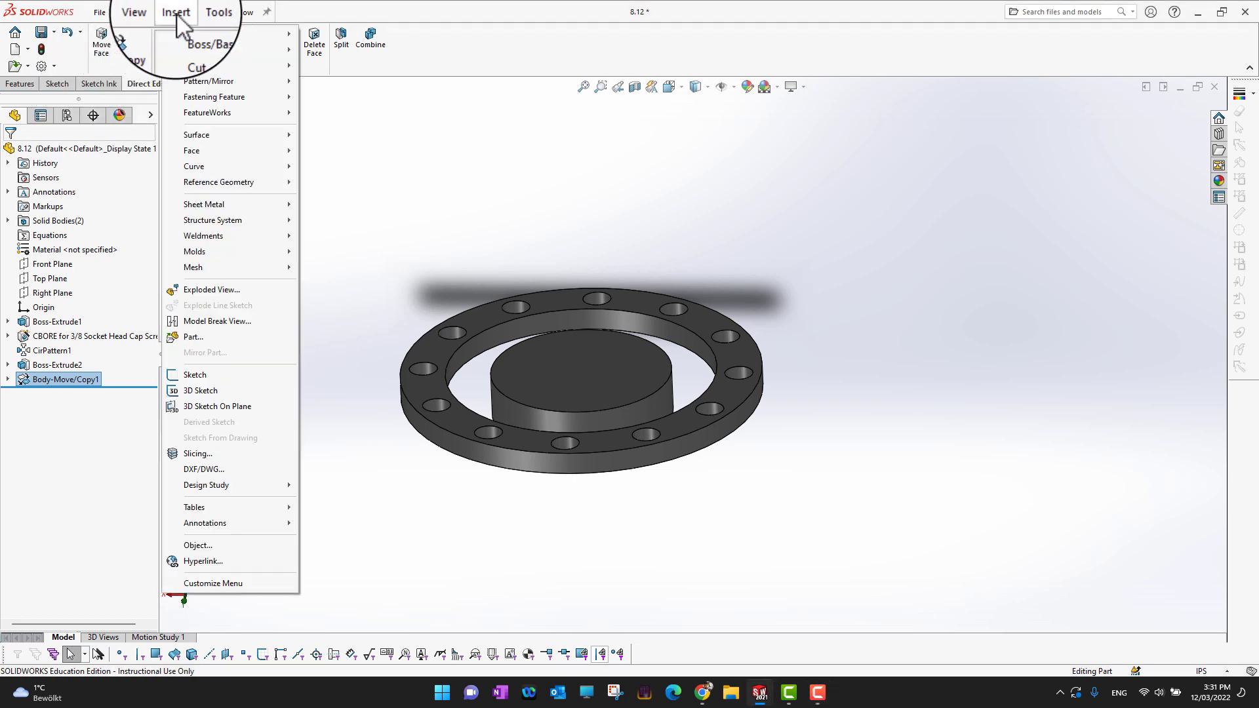
click(193, 337)
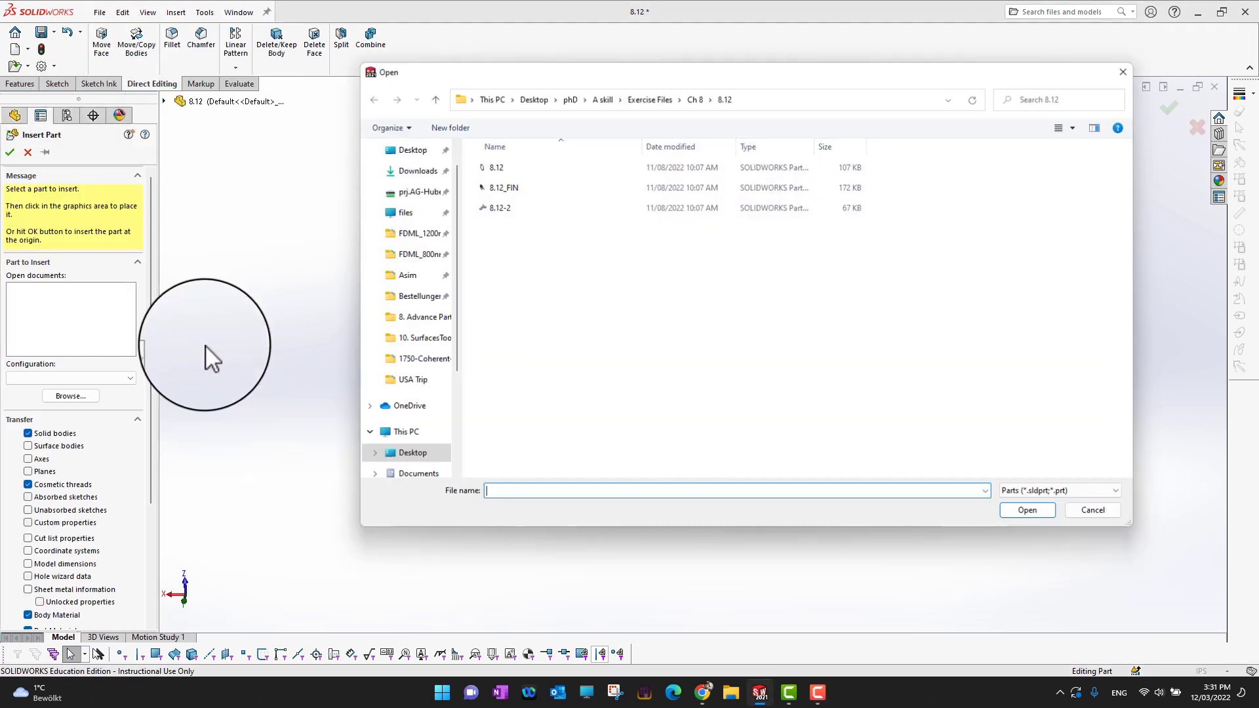
click(505, 208)
double_click(505, 208)
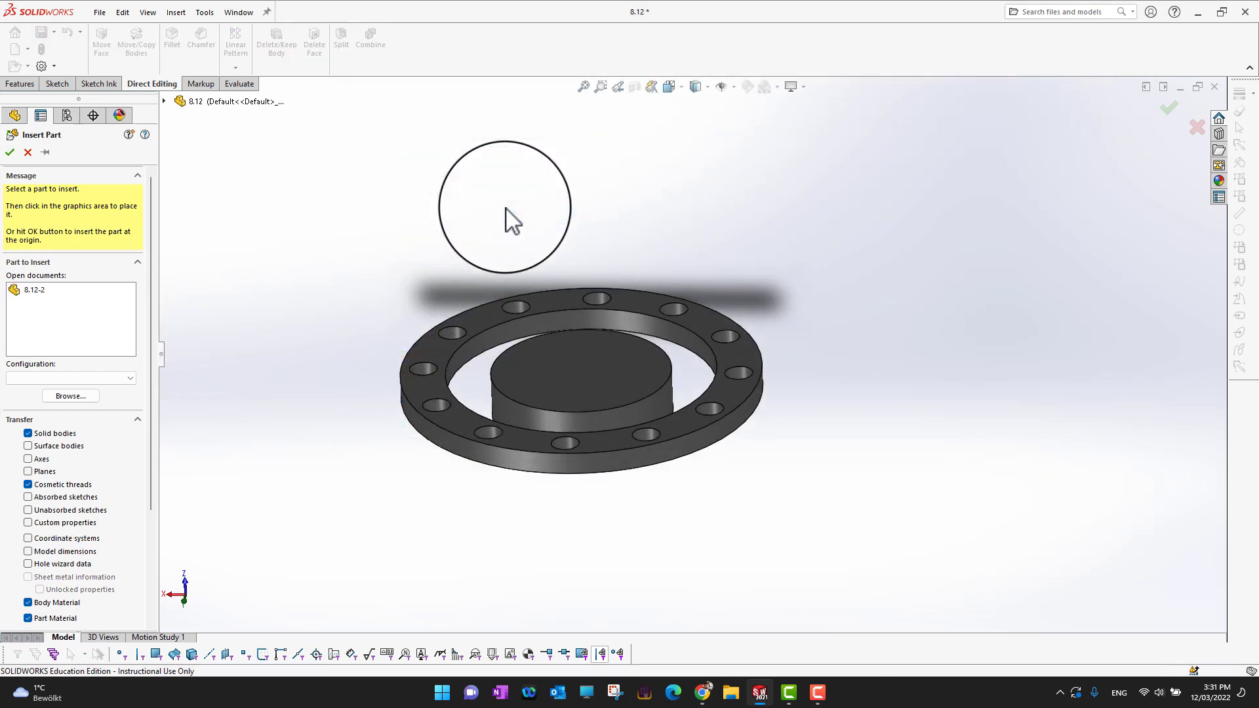
click(12, 154)
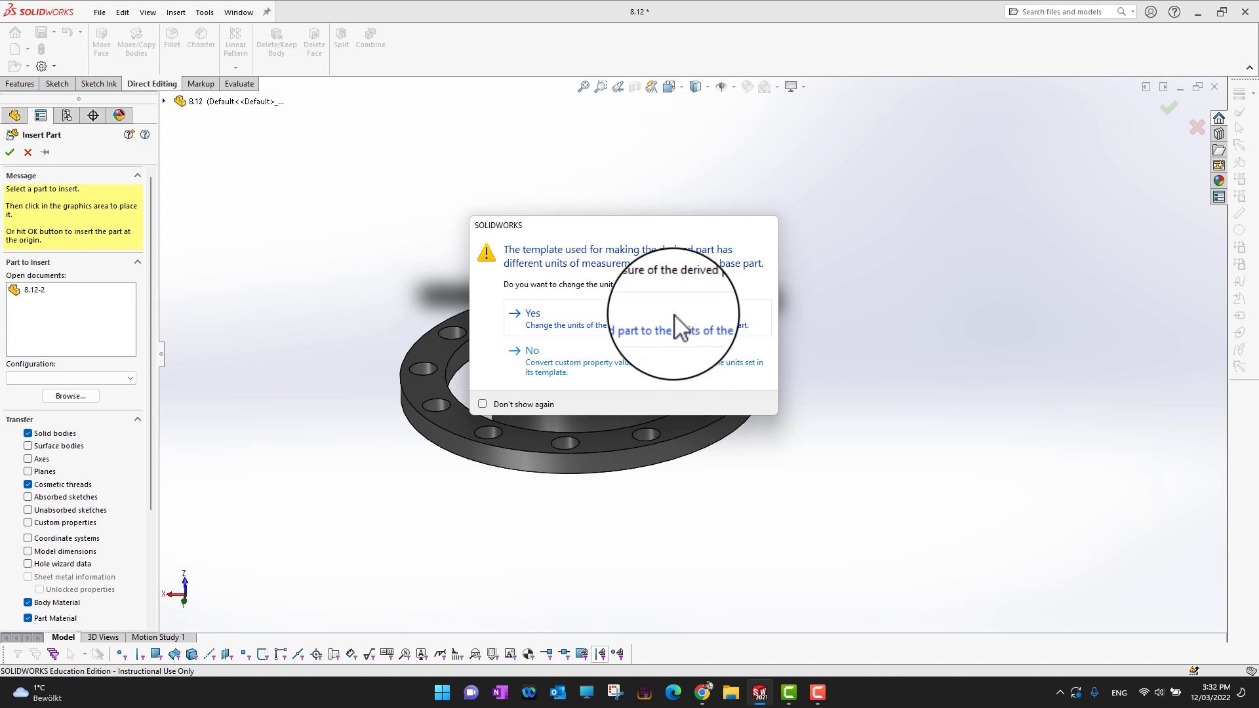
click(646, 324)
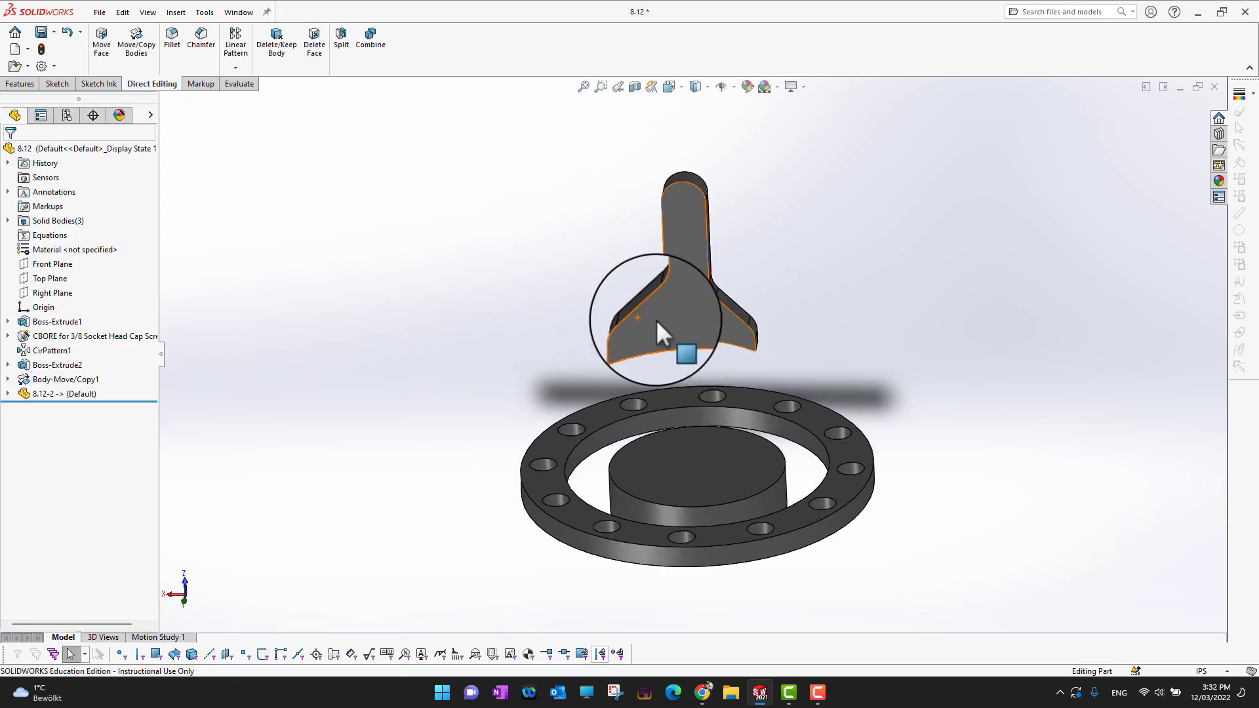
Using Move/Copy Bodies on the inserted handle, mate its curved end face Concentric with the ring's outer cylindrical face and complete the move.
middle_drag(914, 498, 756, 424)
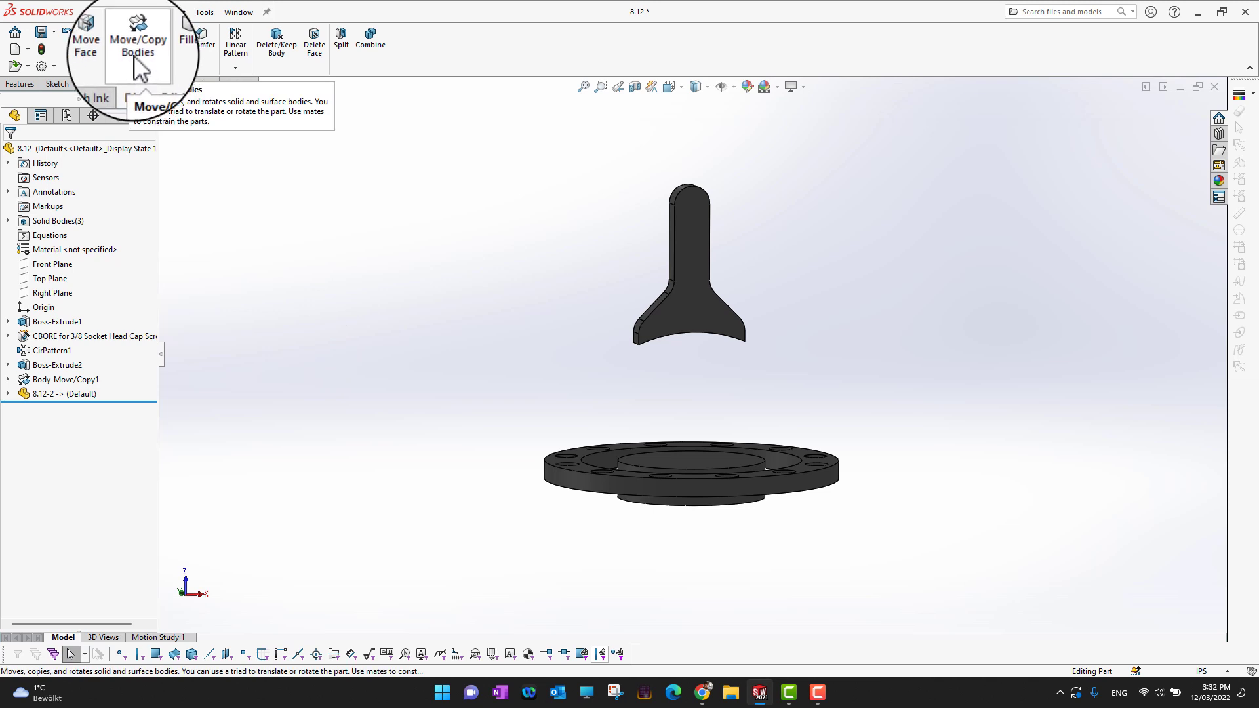
click(139, 52)
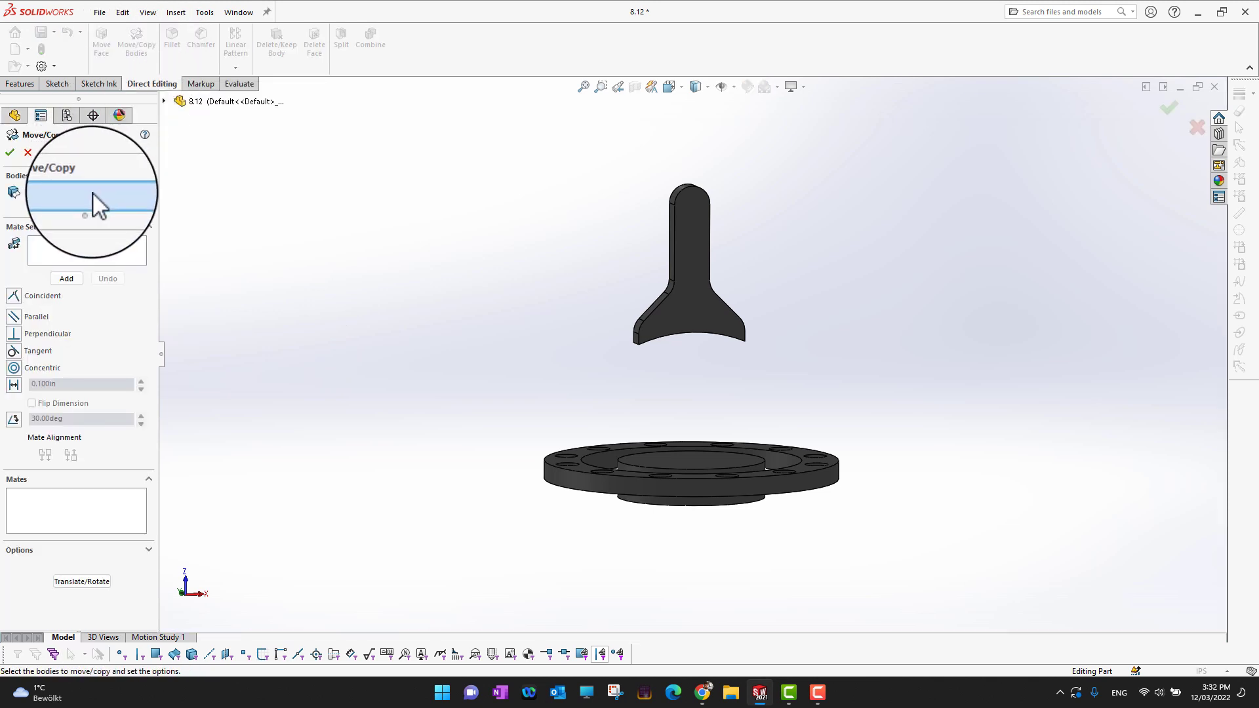
click(694, 256)
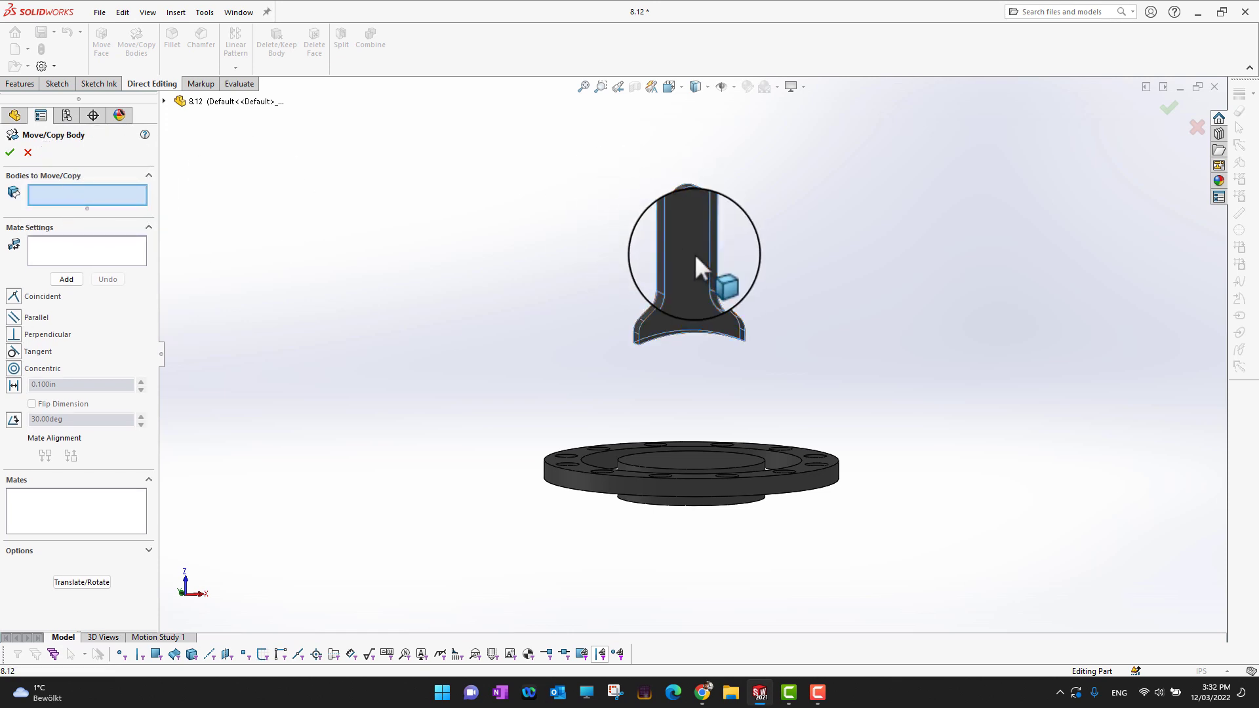
click(122, 257)
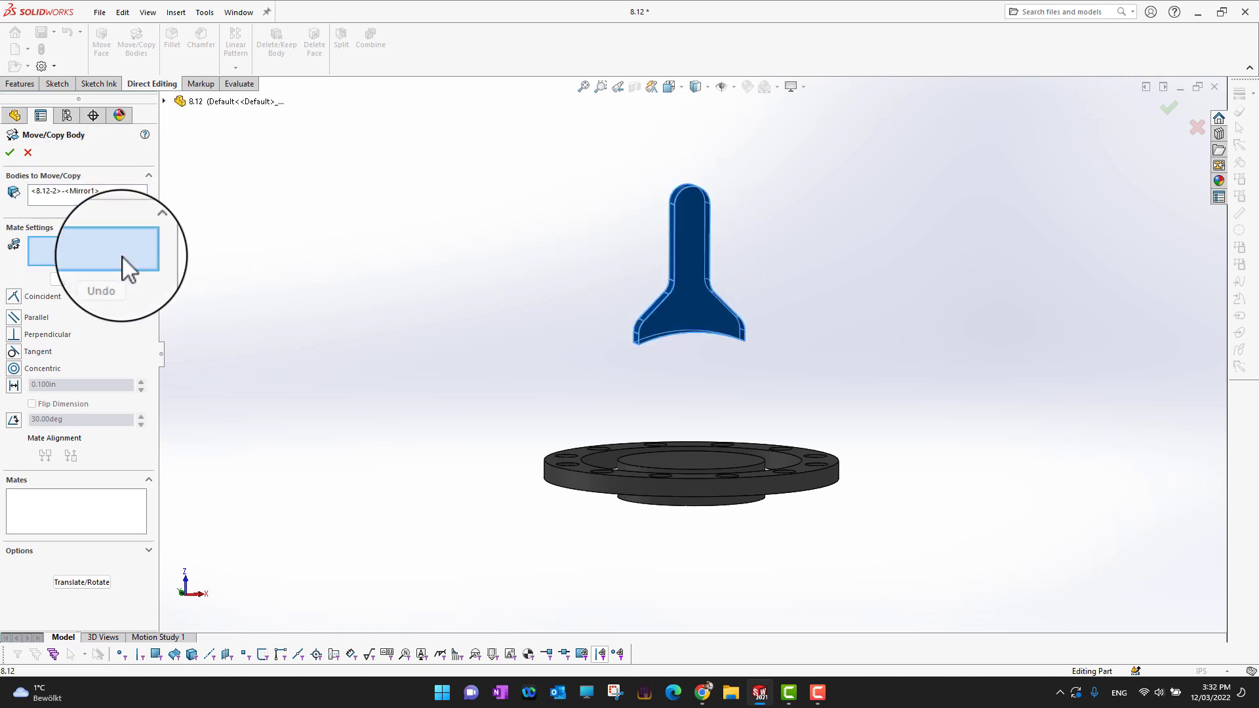
middle_drag(404, 332, 368, 298)
scroll(683, 422, down, 4)
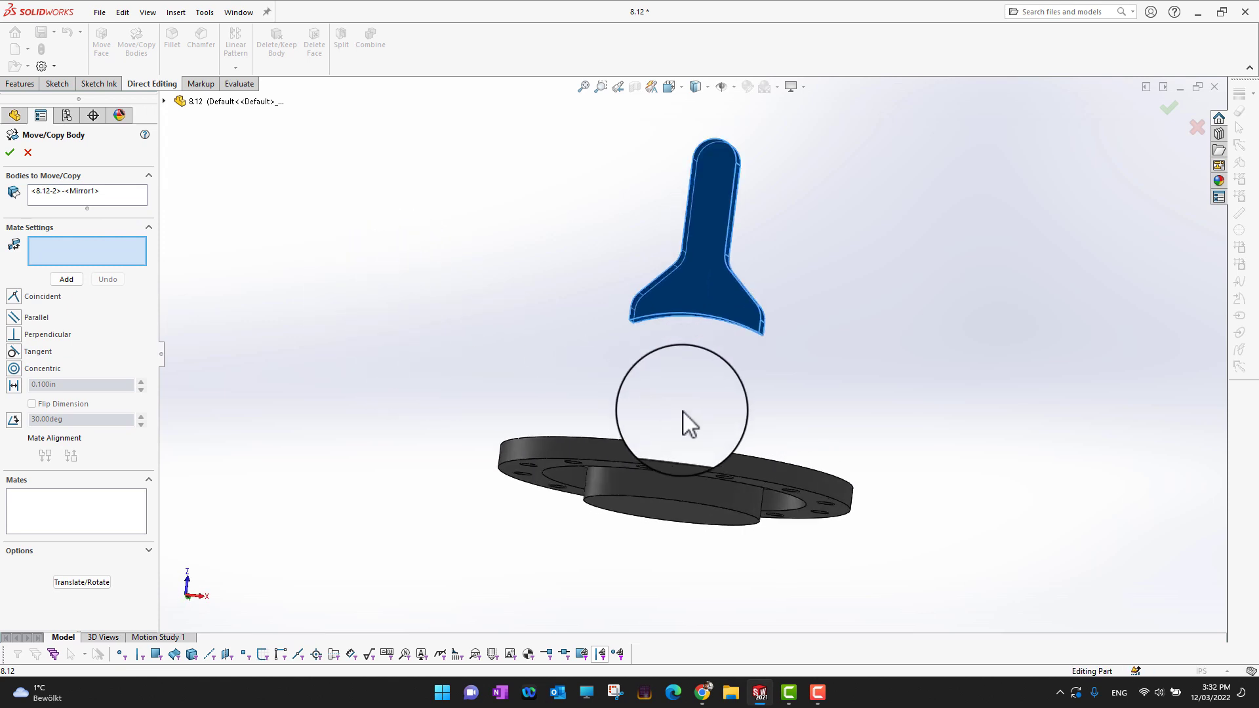
click(684, 464)
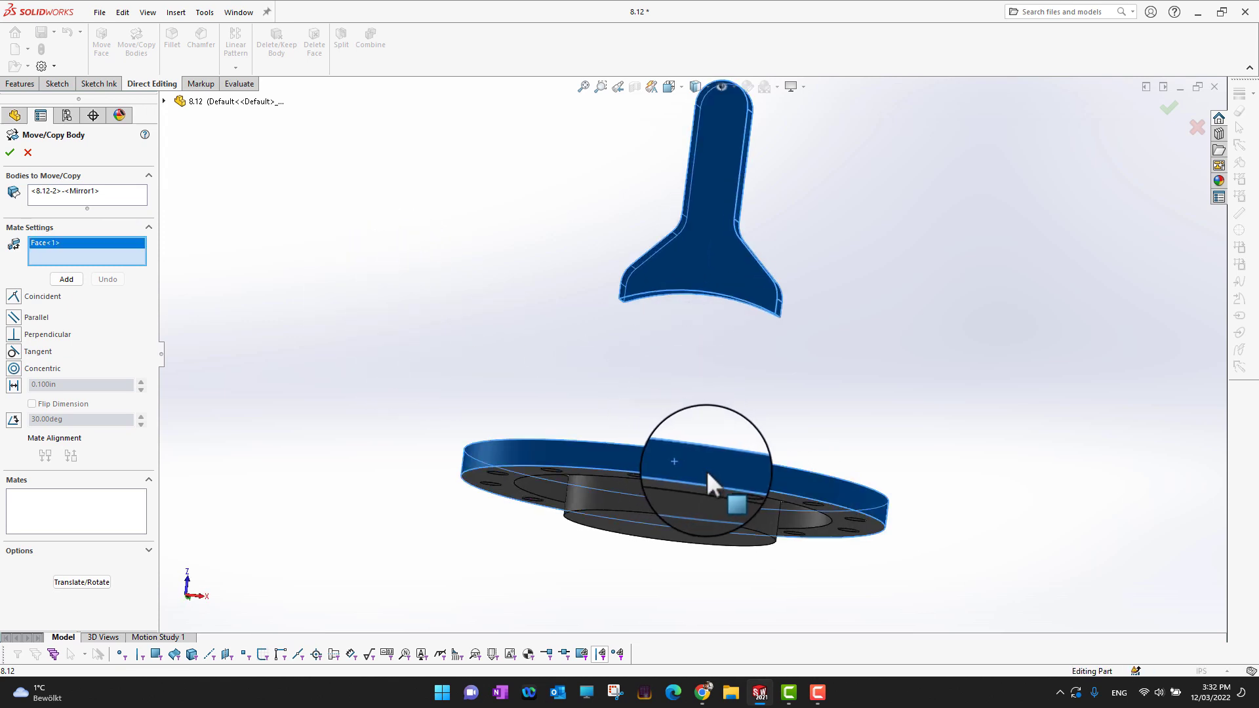
middle_drag(864, 420, 834, 326)
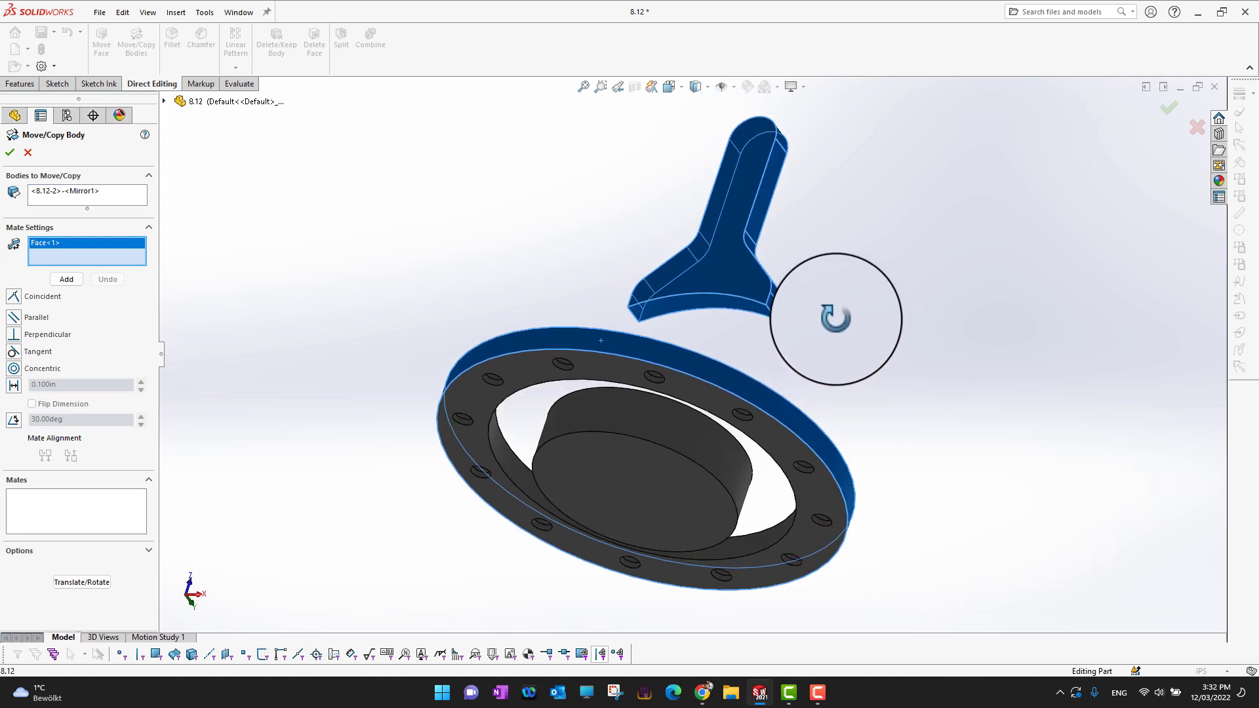
click(684, 305)
middle_drag(937, 377, 846, 607)
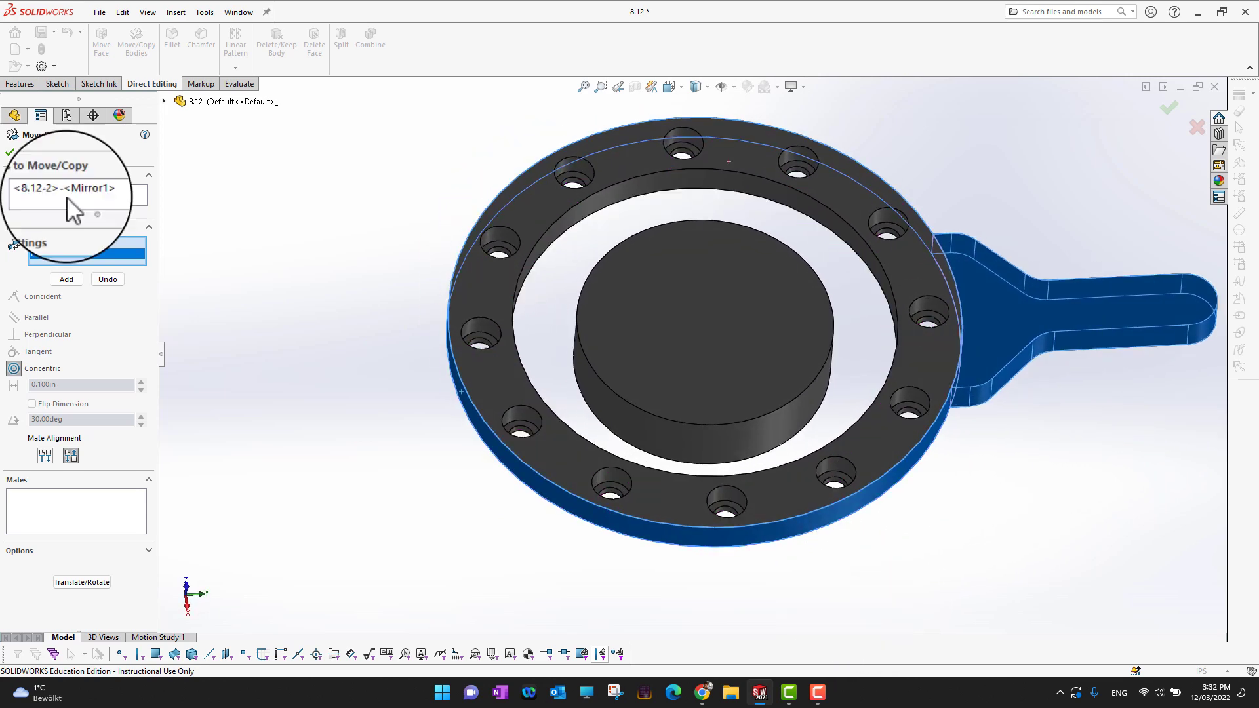
click(10, 152)
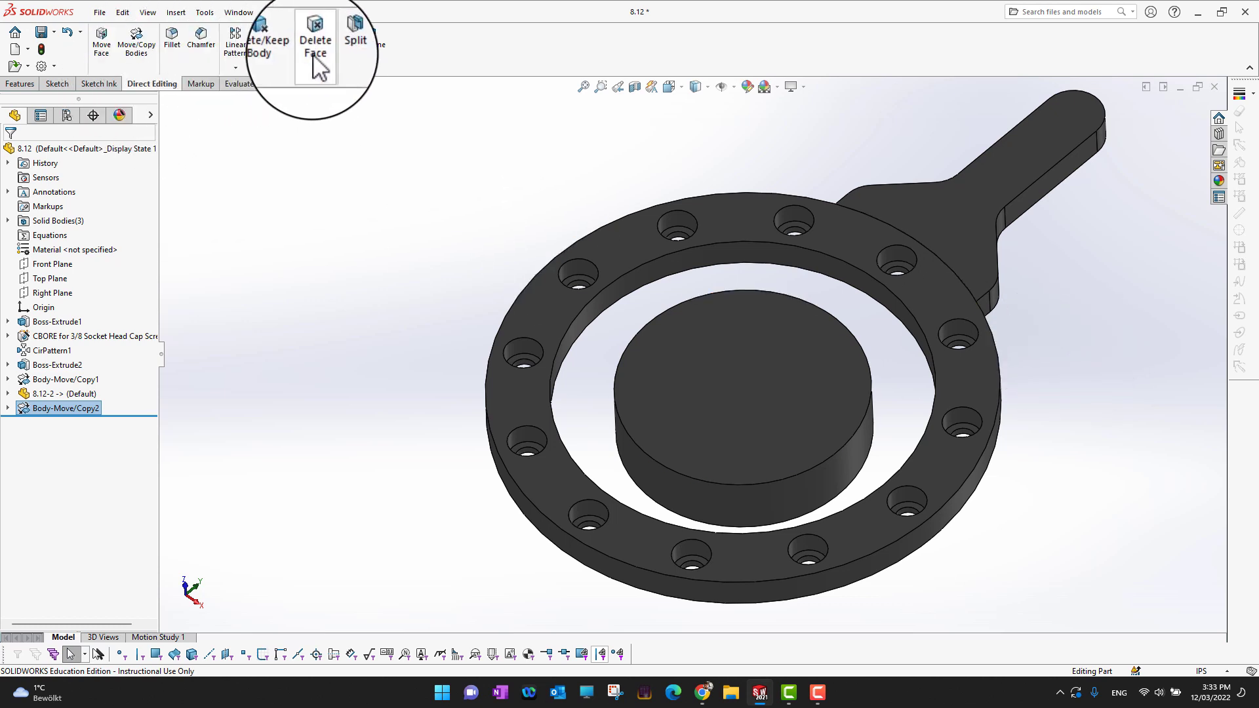
Combine the handle and the flange ring into one body with the Add operation.
click(367, 44)
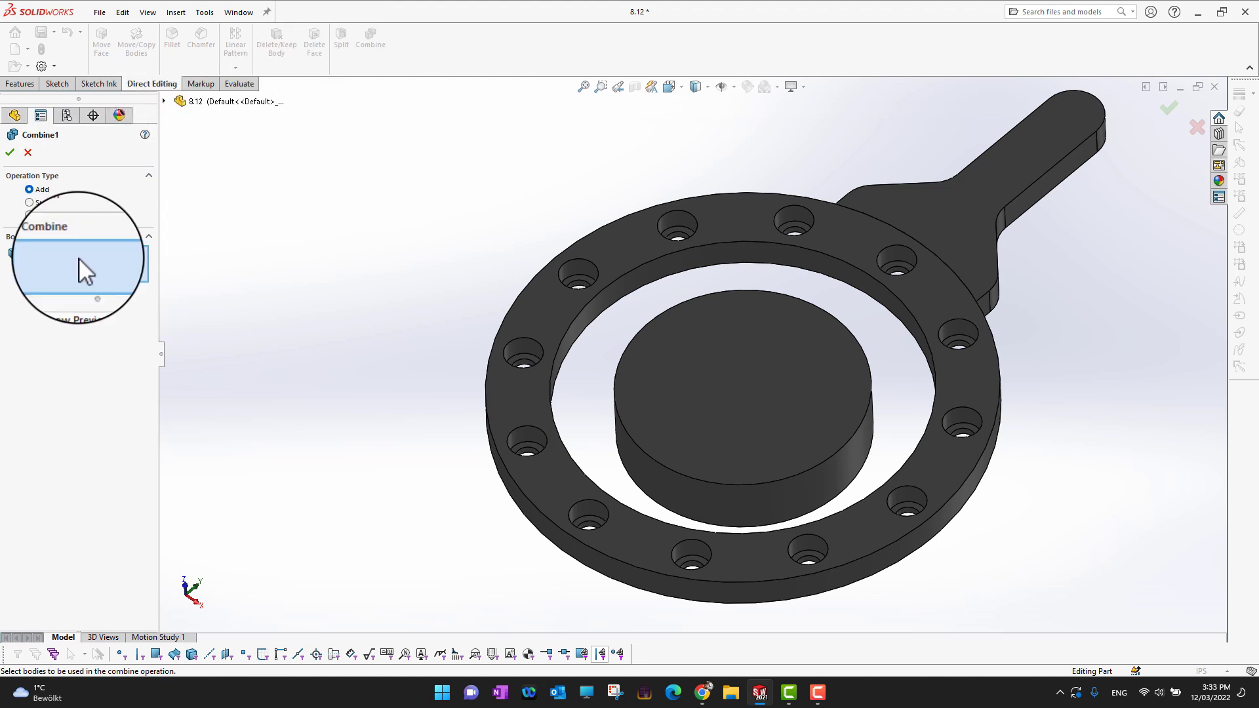
click(986, 202)
click(947, 313)
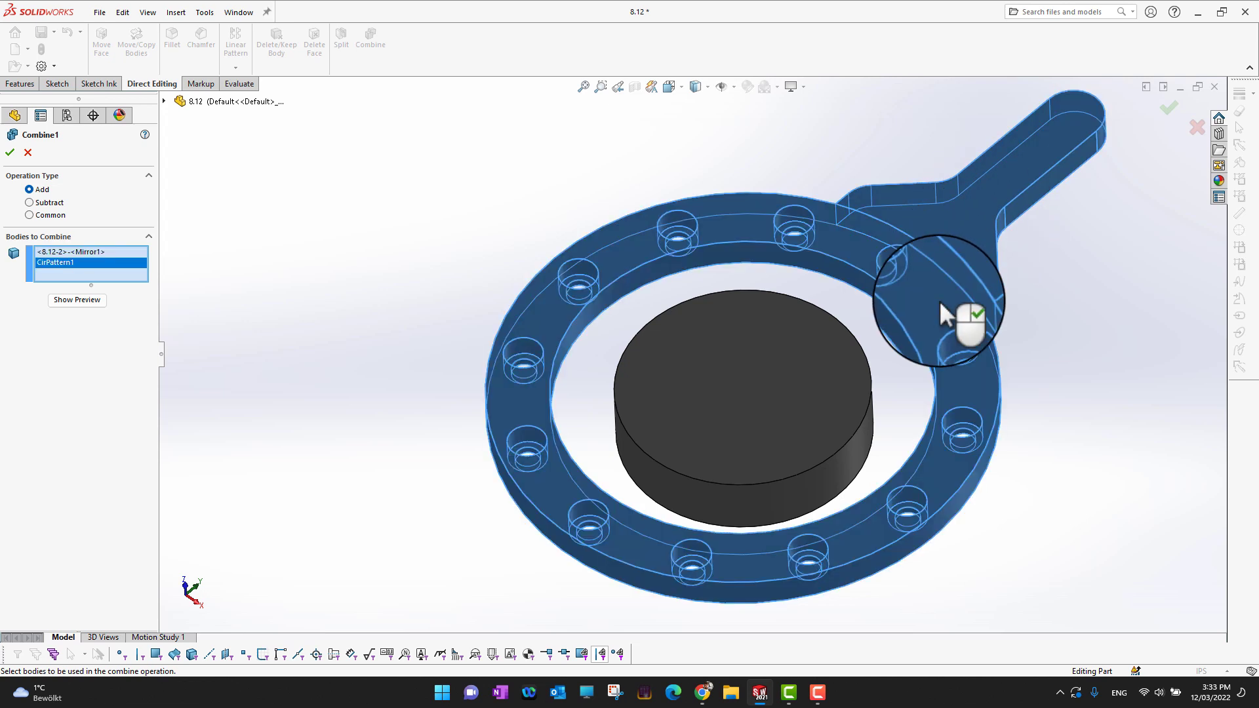
click(13, 146)
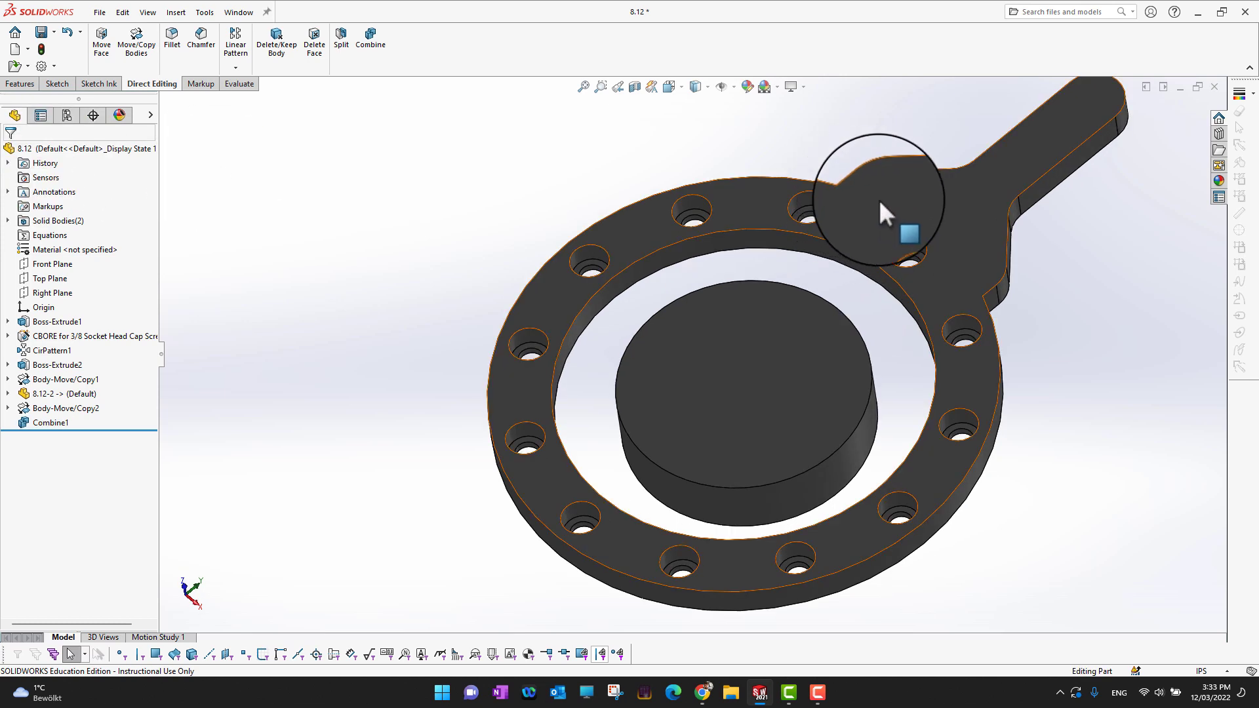